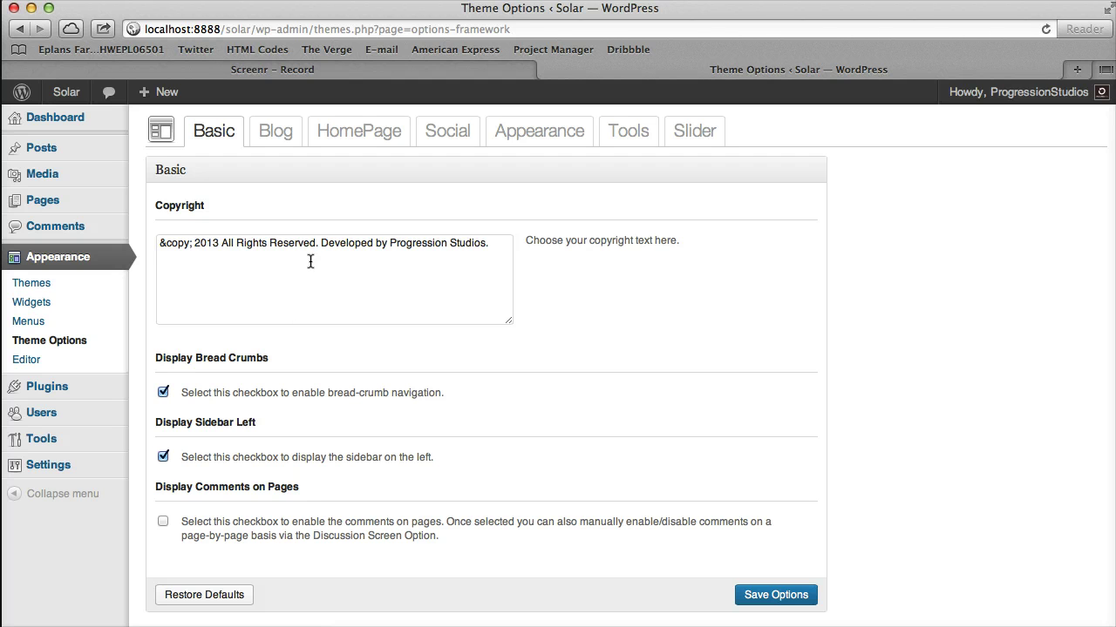
- Review the Copyright setting in the Basic theme options and open the Solar site in a new browser tab
{"action": "left_click_drag", "start_coordinate": [206, 248], "coordinate": [431, 256]}
{"action": "left_click", "coordinate": [432, 255]}
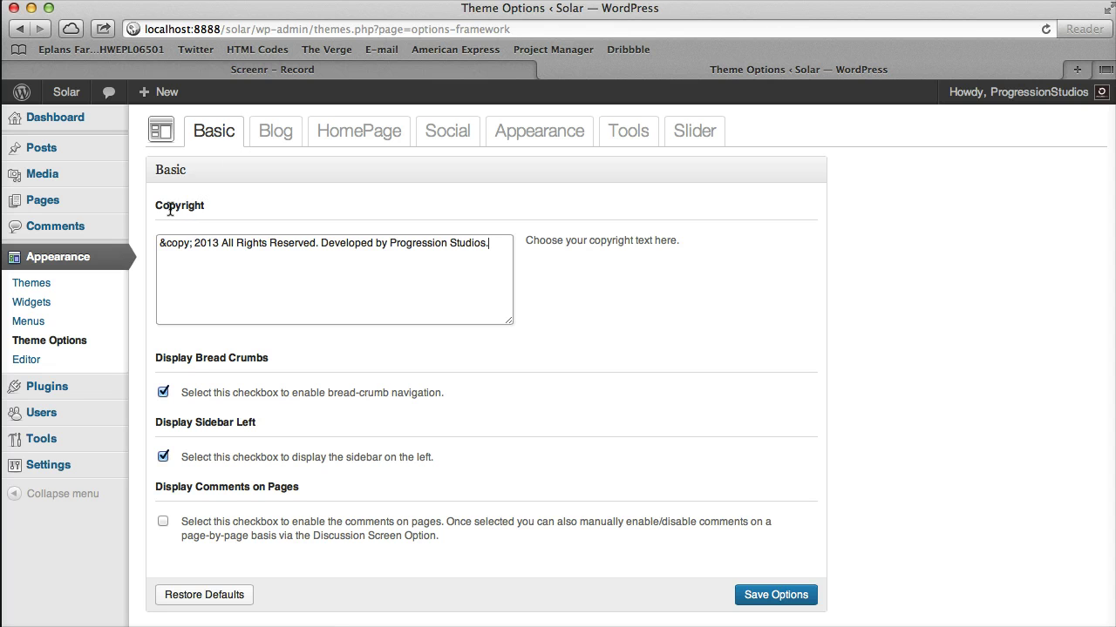
{"action": "left_click_drag", "start_coordinate": [159, 209], "coordinate": [224, 212]}
{"action": "right_click", "coordinate": [91, 98]}
{"action": "left_click", "coordinate": [113, 126]}
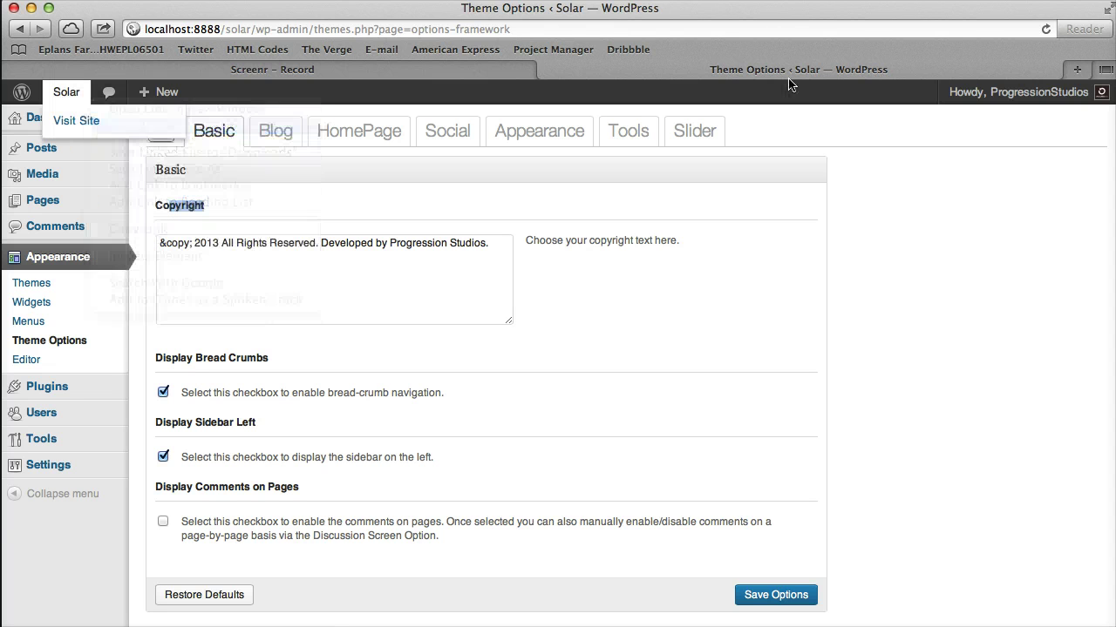
- Examine the copyright line in the footer of the Solar site's home page
{"action": "left_click", "coordinate": [839, 66]}
{"action": "scroll", "coordinate": [590, 138], "scroll_direction": "down", "scroll_amount": 15}
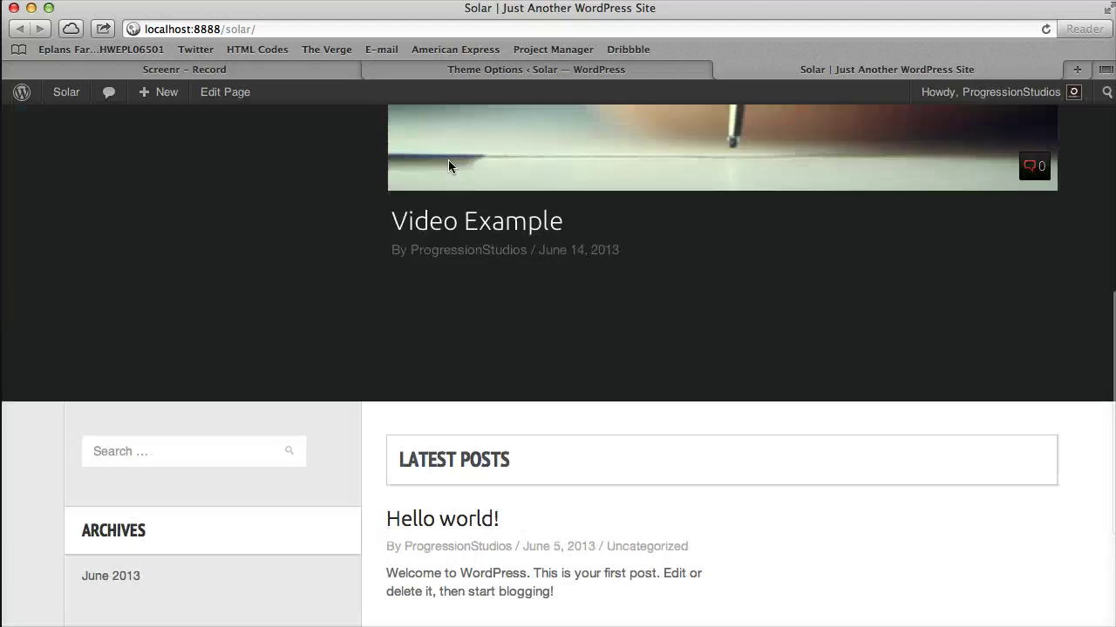
{"action": "left_click_drag", "start_coordinate": [383, 597], "coordinate": [734, 596]}
{"action": "left_click", "coordinate": [753, 594]}
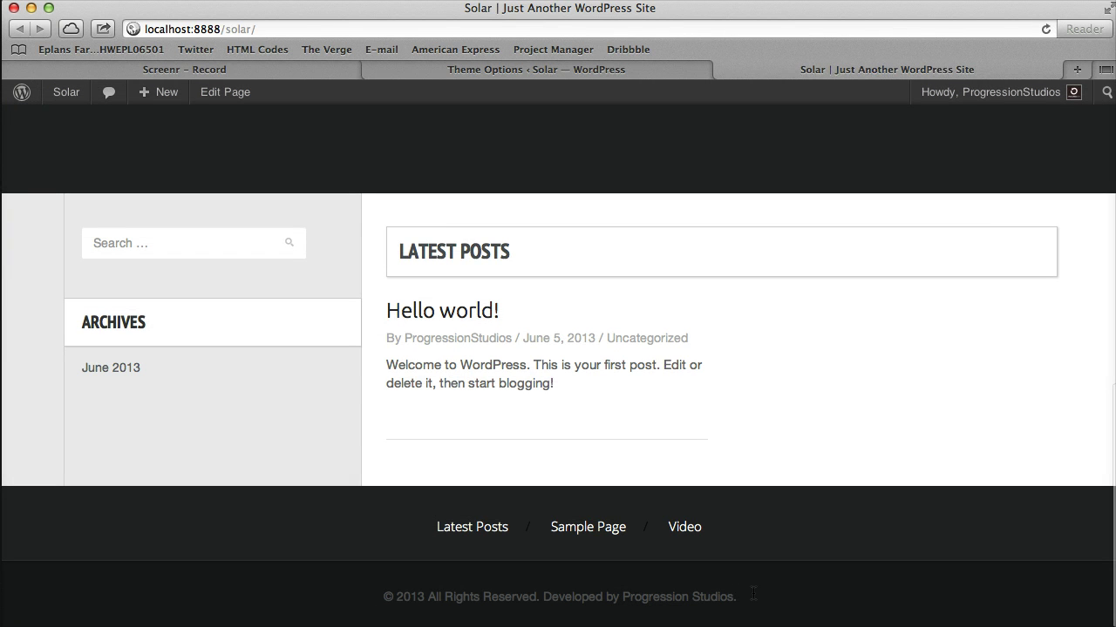
{"action": "left_click", "coordinate": [635, 55]}
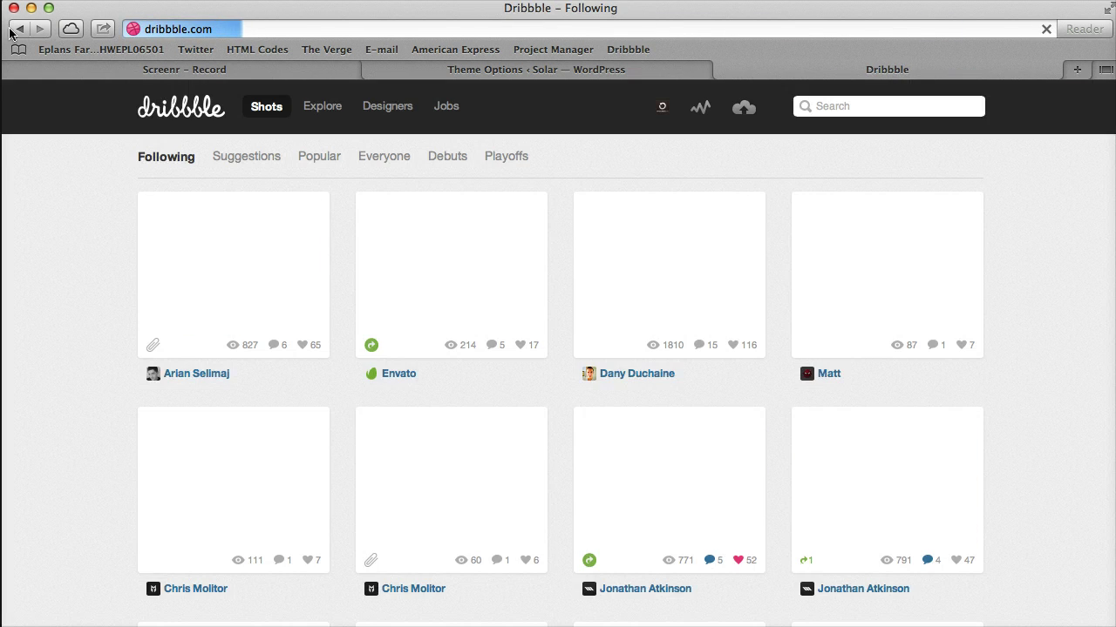
{"action": "left_click", "coordinate": [15, 28]}
- Return to the theme options and highlight "Developed by Progression Studios." in the Copyright text
{"action": "left_click", "coordinate": [476, 68]}
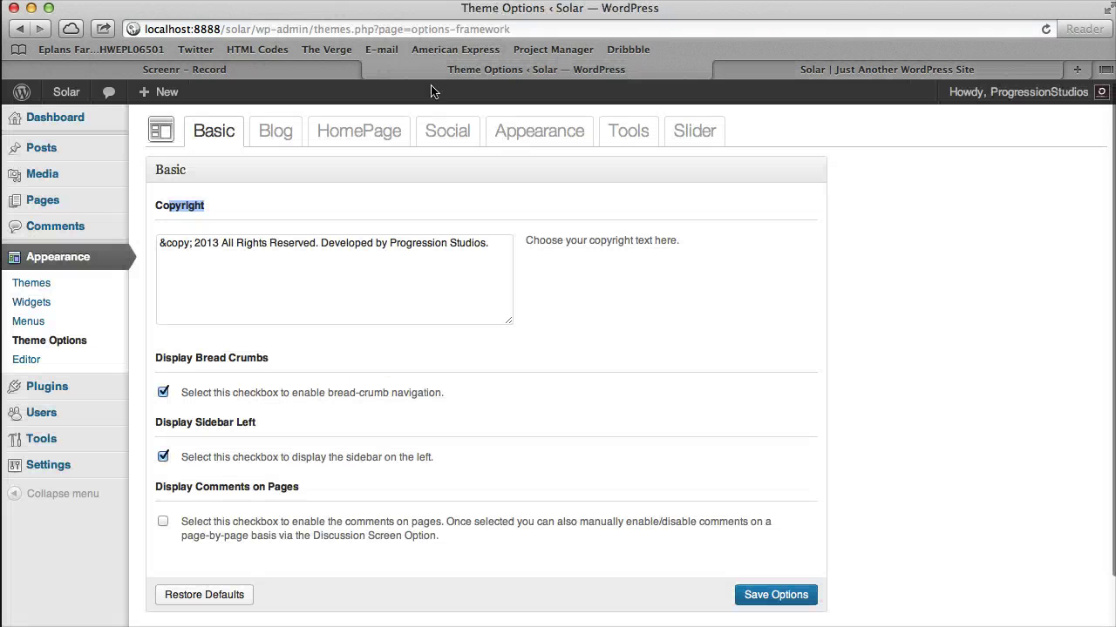
{"action": "left_click_drag", "start_coordinate": [505, 243], "coordinate": [180, 229]}
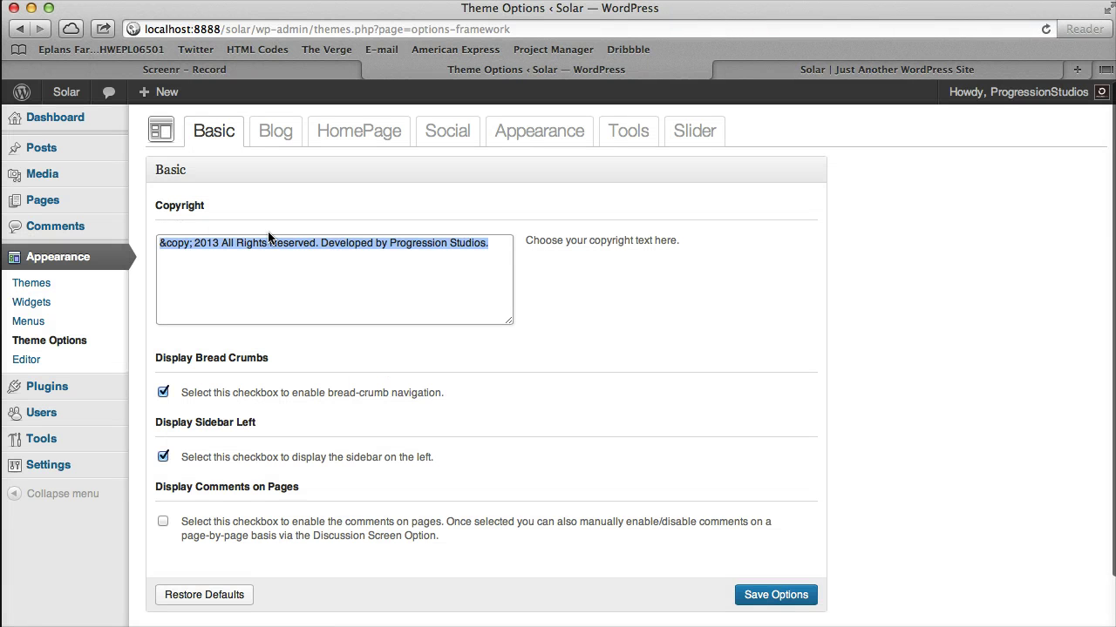
{"action": "left_click", "coordinate": [326, 246]}
{"action": "left_click", "coordinate": [513, 252], "text": "shift"}
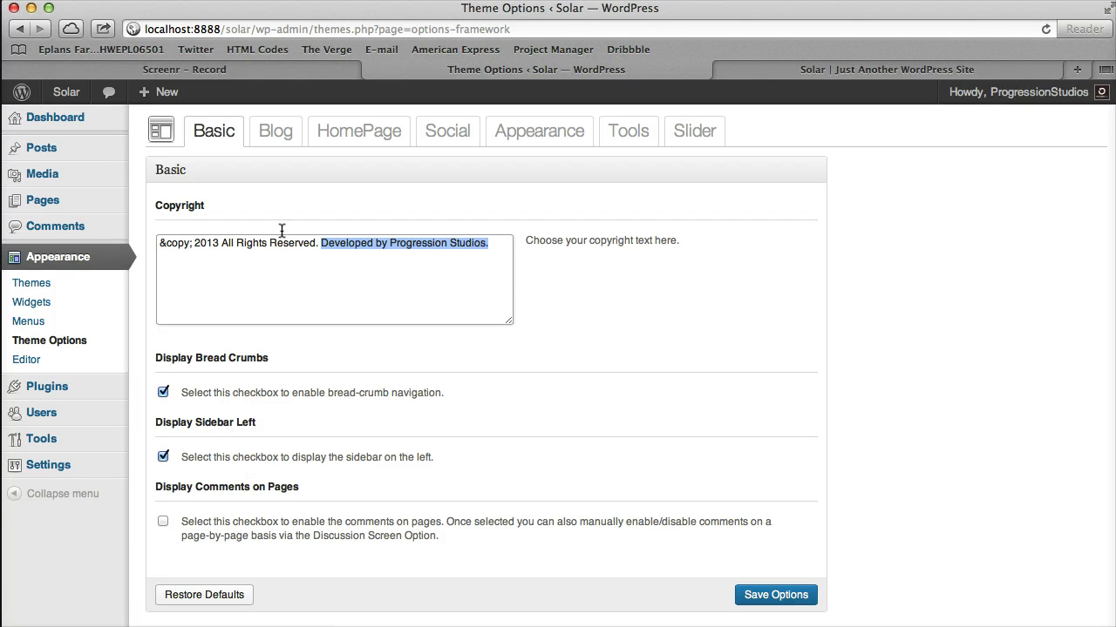
- Open the Contact Page Example page on the Solar site to examine its breadcrumb navigation
{"action": "left_click", "coordinate": [828, 70]}
{"action": "scroll", "coordinate": [693, 192], "scroll_direction": "up", "scroll_amount": 15}
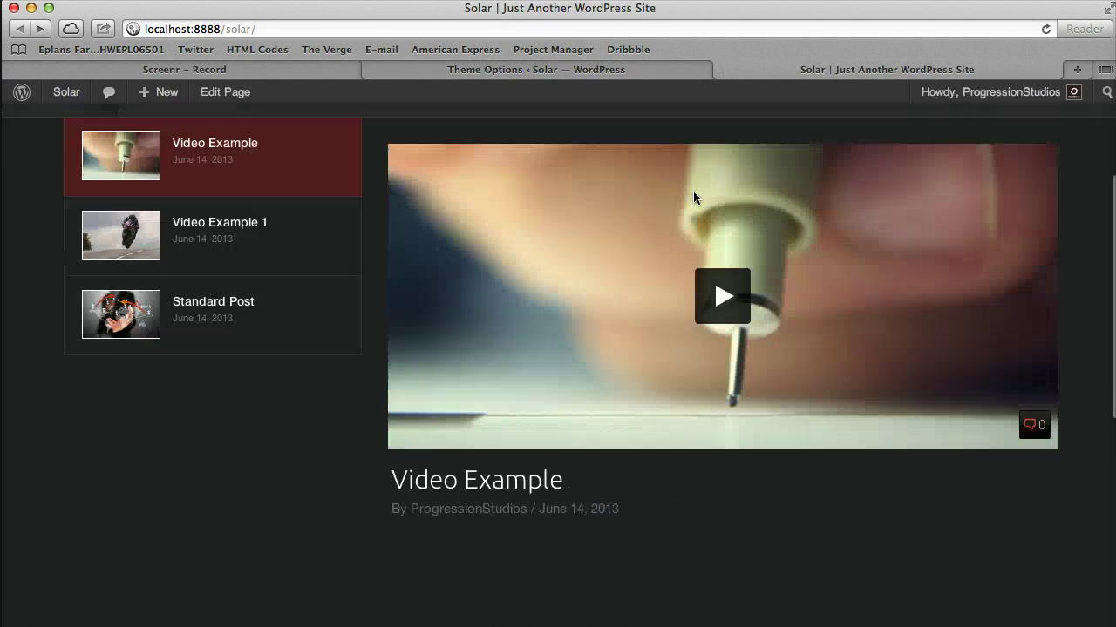
{"action": "left_click", "coordinate": [233, 292]}
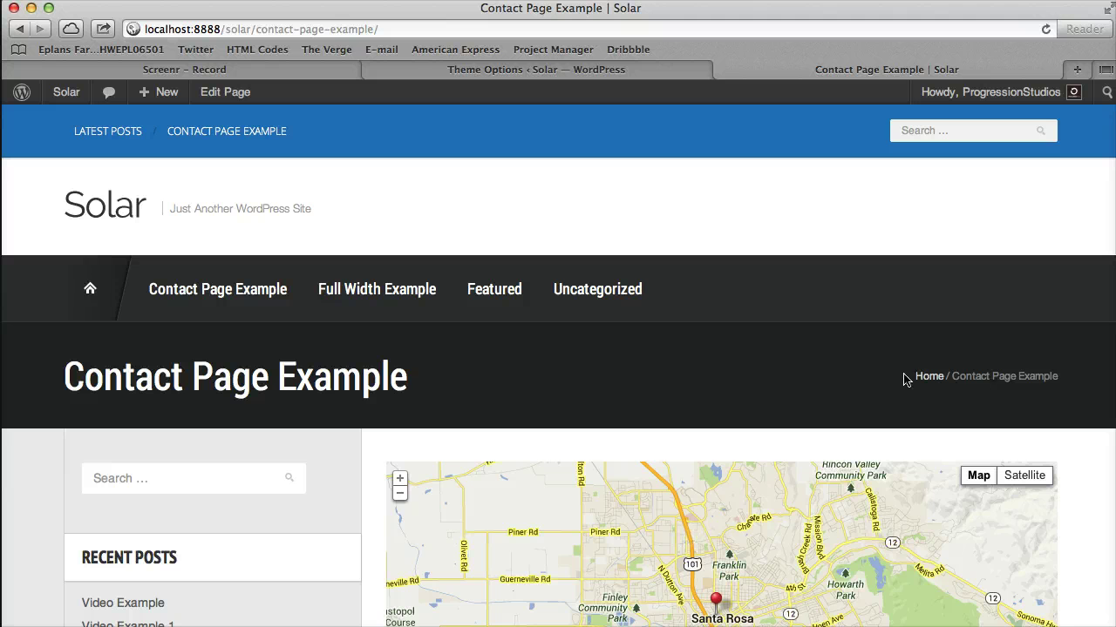
- Disable Display Bread Crumbs in the Basic theme options, save, and reload the Contact Page Example page to check it
{"action": "left_click", "coordinate": [622, 69]}
{"action": "left_click", "coordinate": [225, 393]}
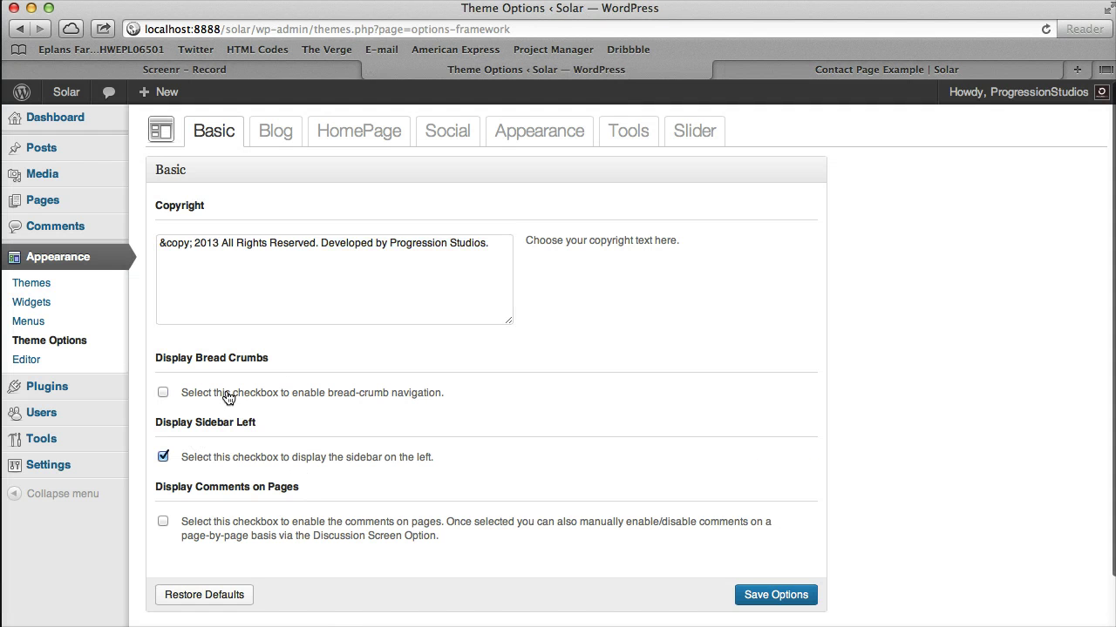
{"action": "left_click", "coordinate": [743, 601]}
{"action": "left_click", "coordinate": [915, 70]}
{"action": "left_click", "coordinate": [1045, 29]}
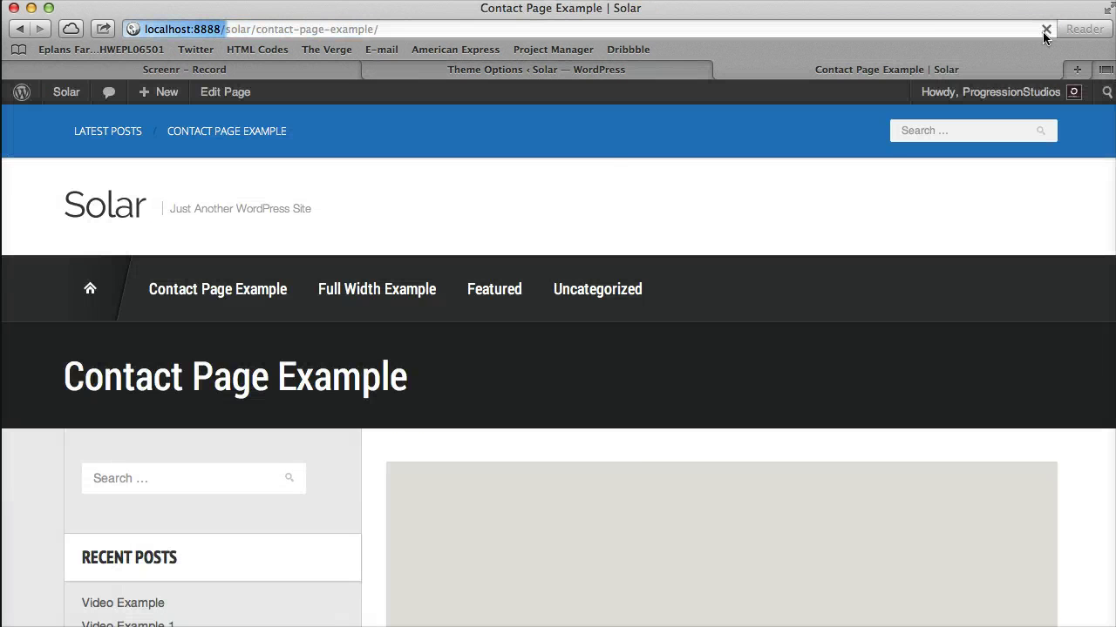
- Review the Blog and HomePage theme options, including the homepage sidebar and homepage posts settings
{"action": "left_click", "coordinate": [536, 70]}
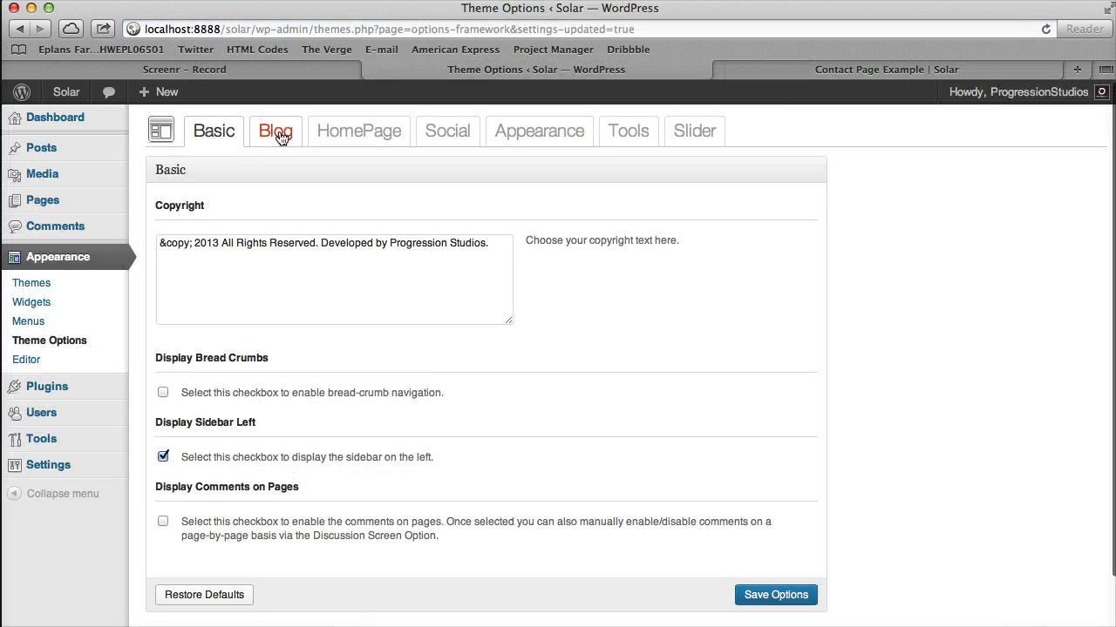
{"action": "left_click", "coordinate": [277, 132]}
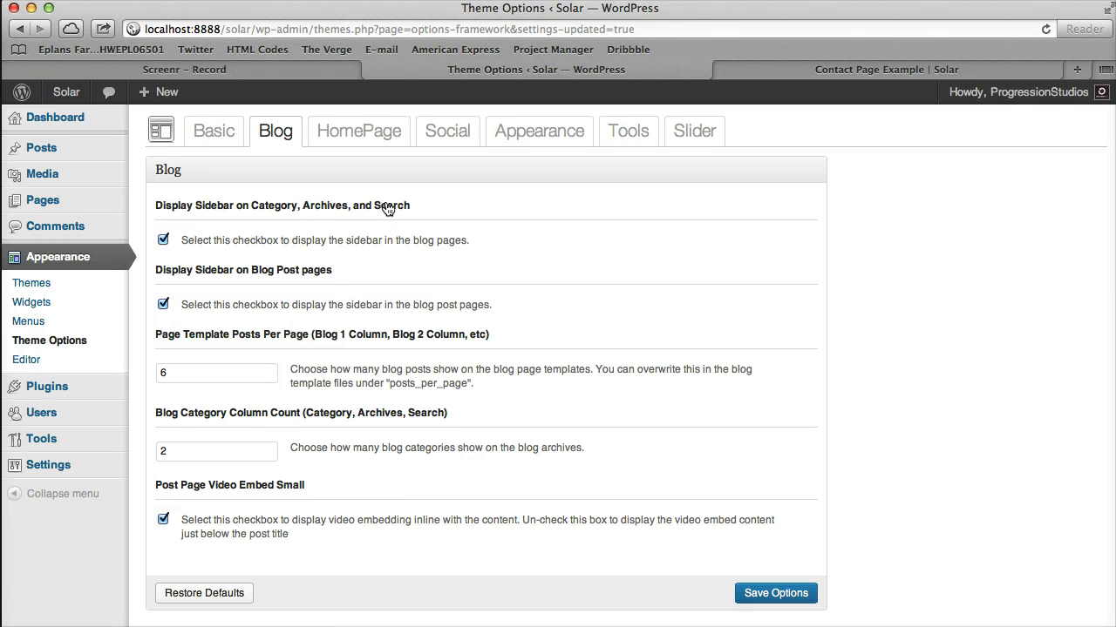
{"action": "left_click", "coordinate": [355, 129]}
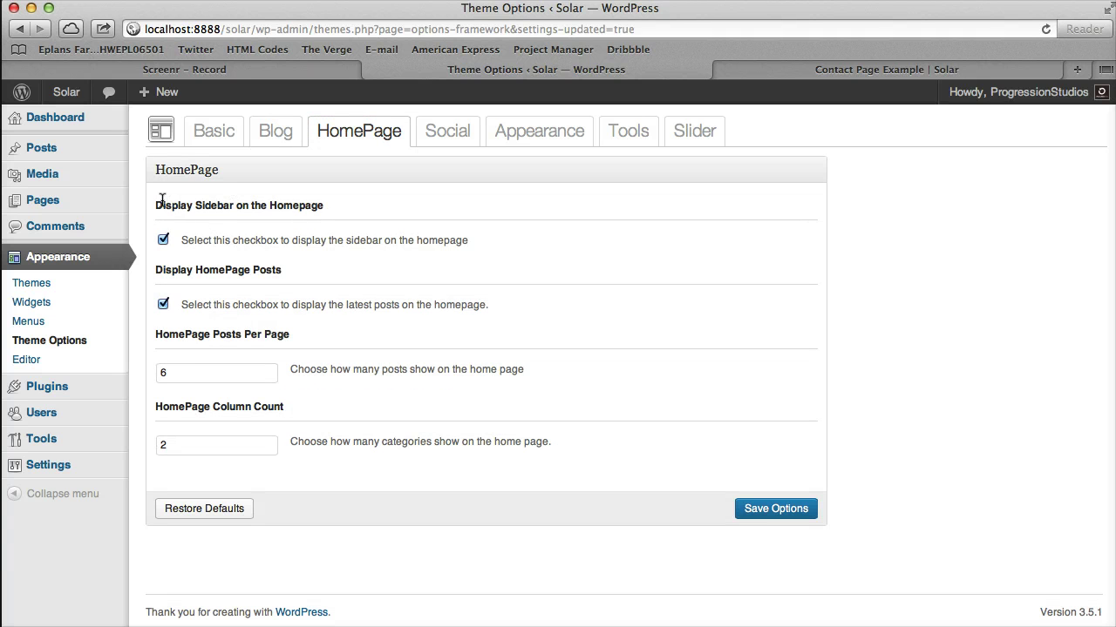
{"action": "left_click_drag", "start_coordinate": [162, 200], "coordinate": [288, 205]}
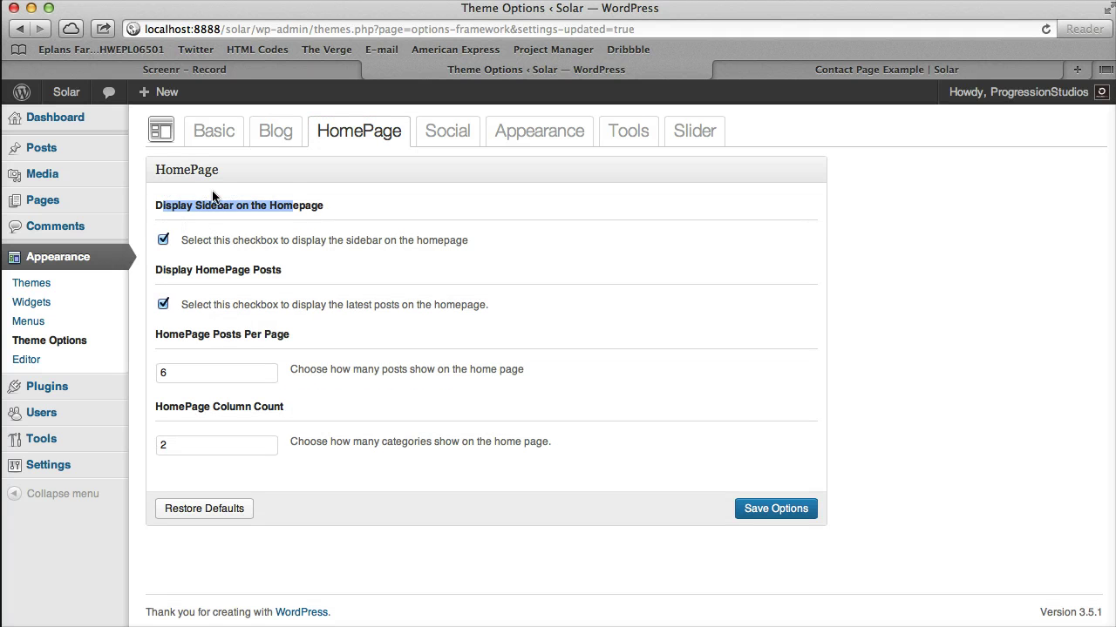
{"action": "left_click_drag", "start_coordinate": [169, 265], "coordinate": [288, 269]}
{"action": "left_click", "coordinate": [291, 269]}
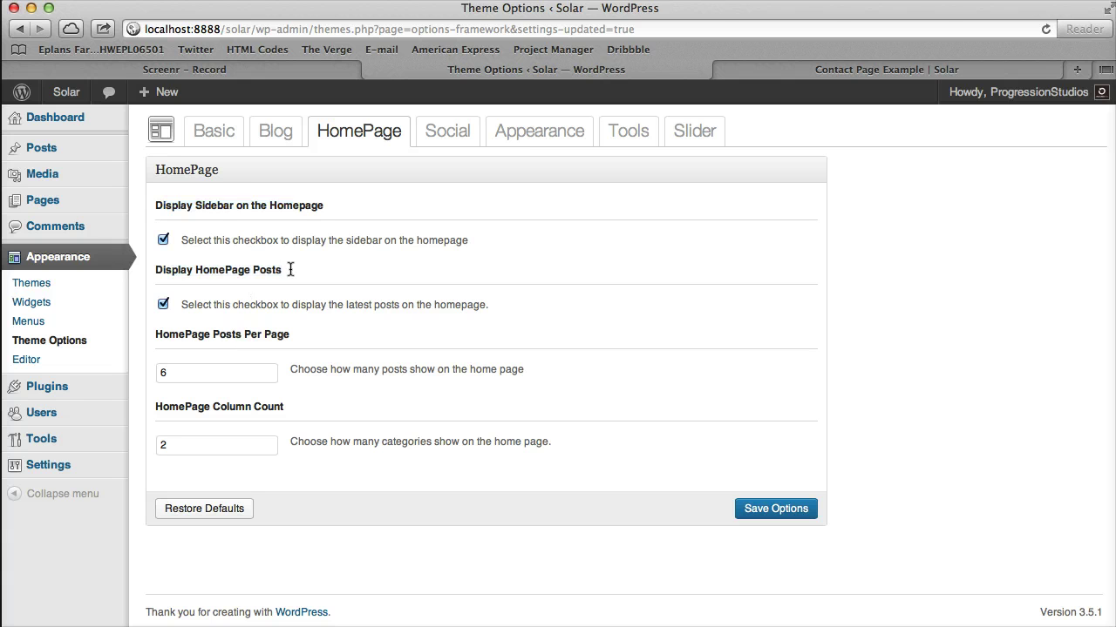
{"action": "left_click", "coordinate": [471, 130]}
{"action": "left_click", "coordinate": [231, 397]}
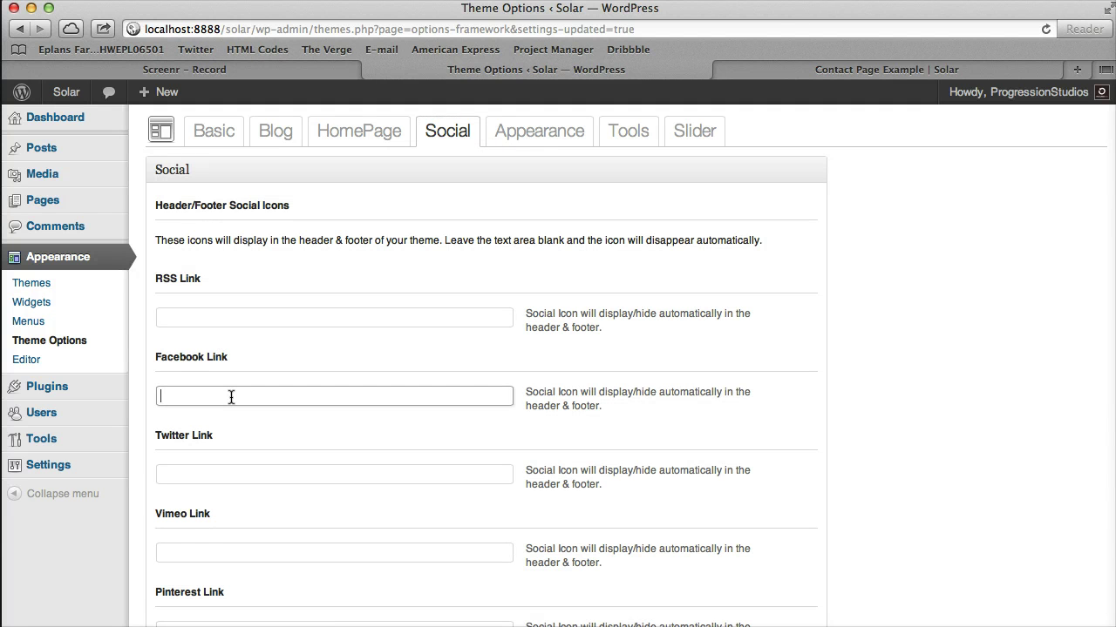
{"action": "scroll", "coordinate": [377, 362], "scroll_direction": "down", "scroll_amount": 20}
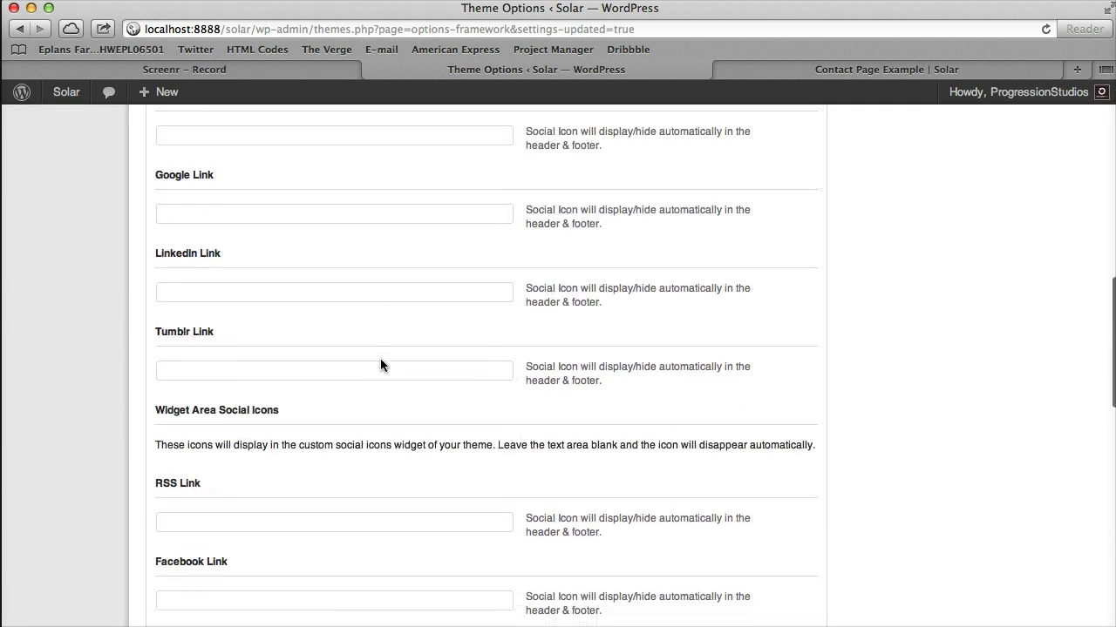
{"action": "scroll", "coordinate": [381, 363], "scroll_direction": "up", "scroll_amount": 20}
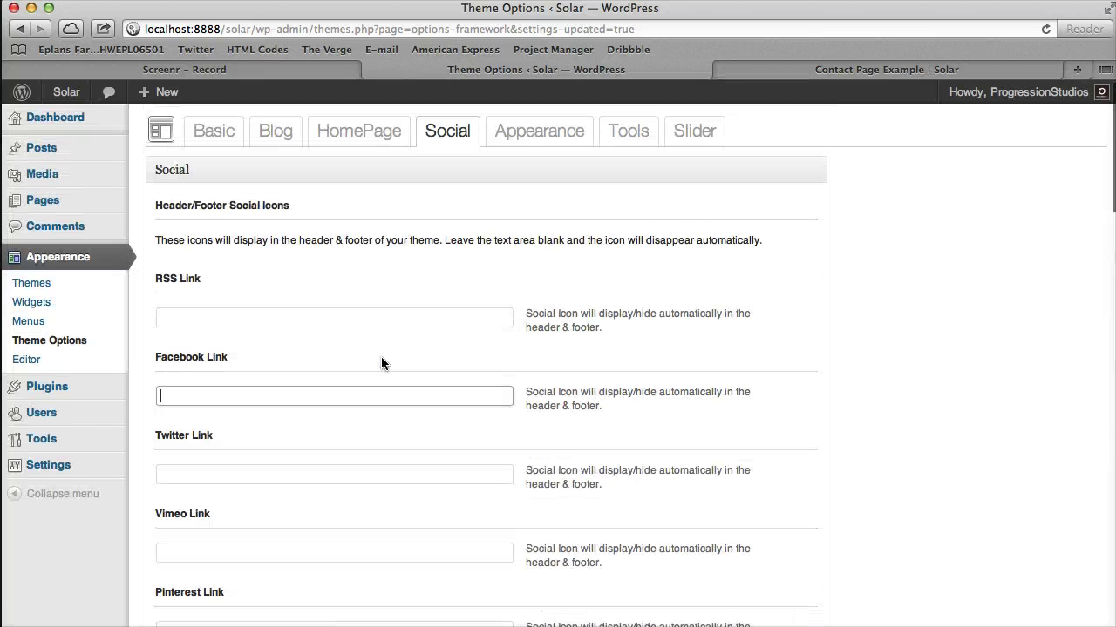
{"action": "type", "text": "http://facebook.com"}
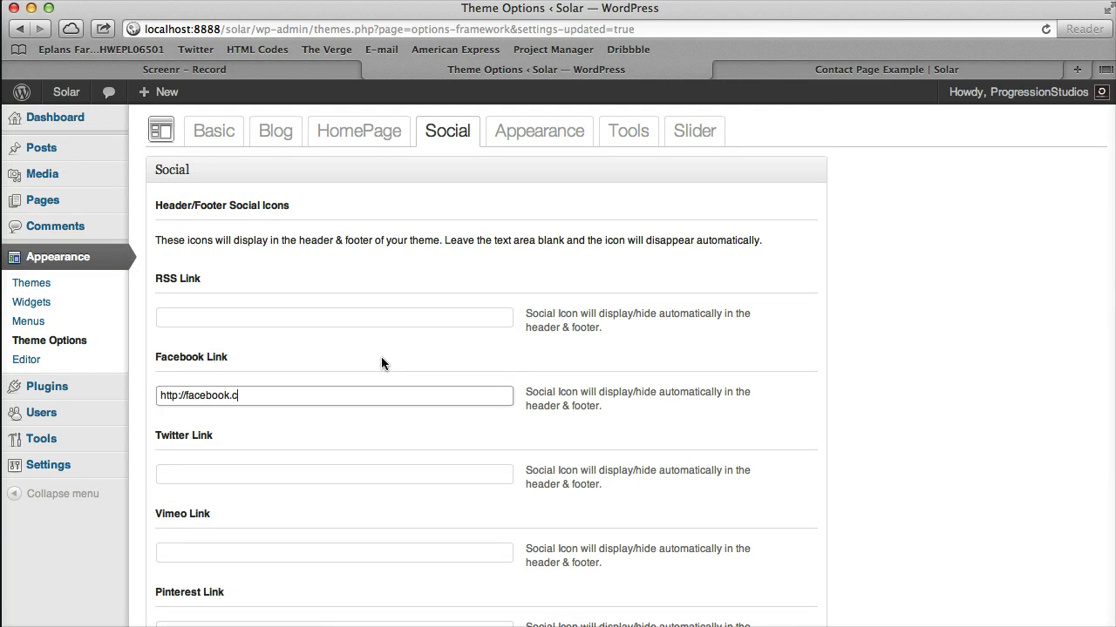
{"action": "key", "text": "Tab"}
{"action": "type", "text": "http://twtiter.com"}
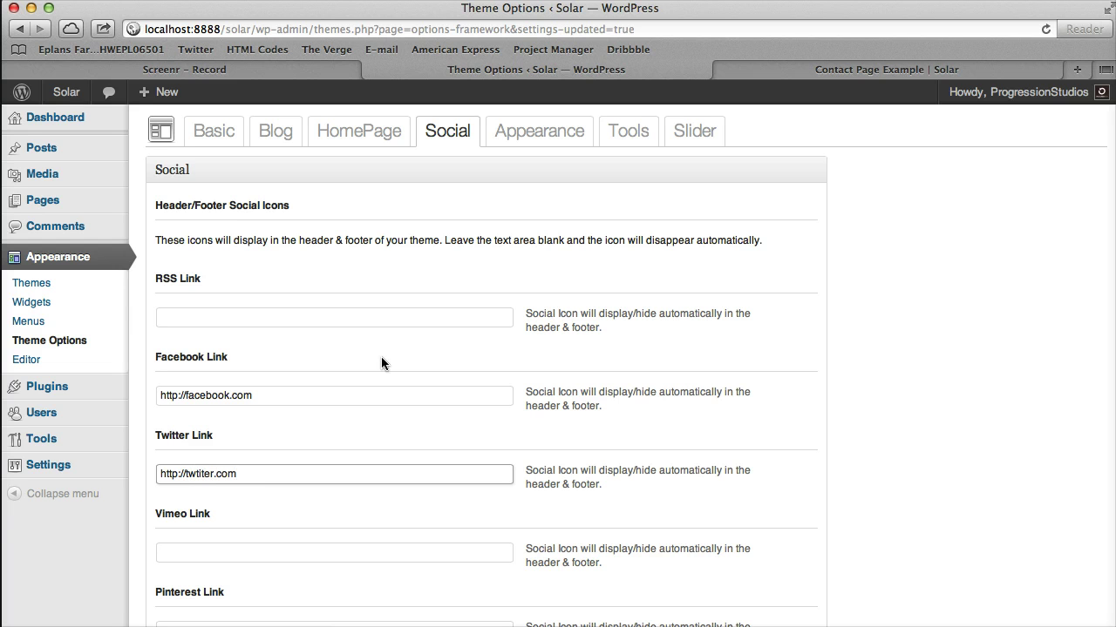
- Save the Social theme options and reload the Contact Page Example page to check the header's social icons
{"action": "key", "text": "Return"}
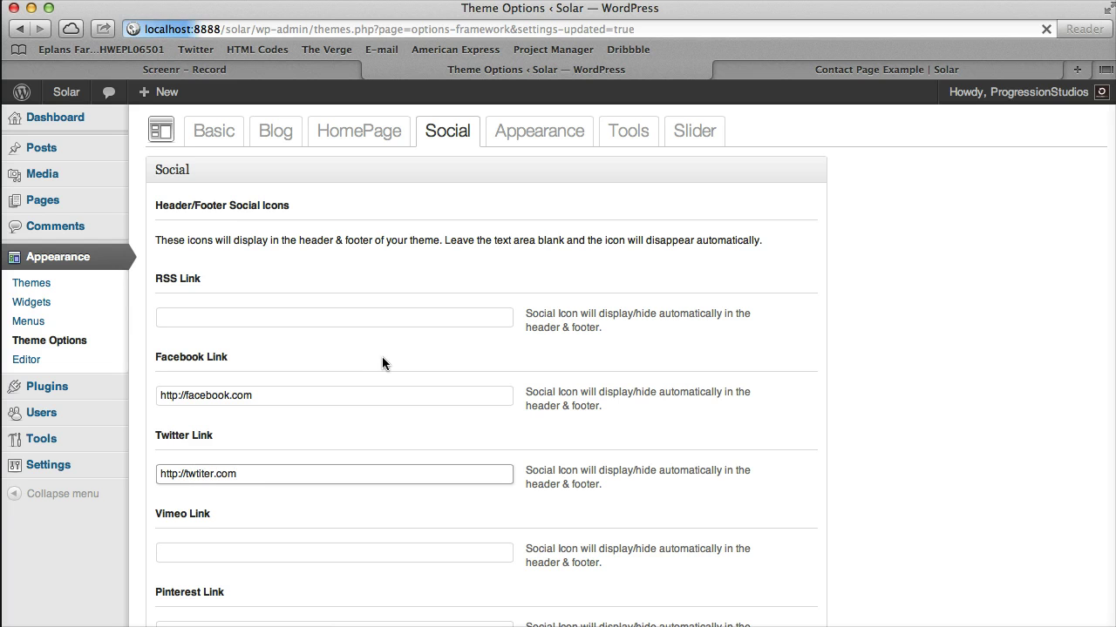
{"action": "scroll", "coordinate": [569, 210], "scroll_direction": "down", "scroll_amount": 10}
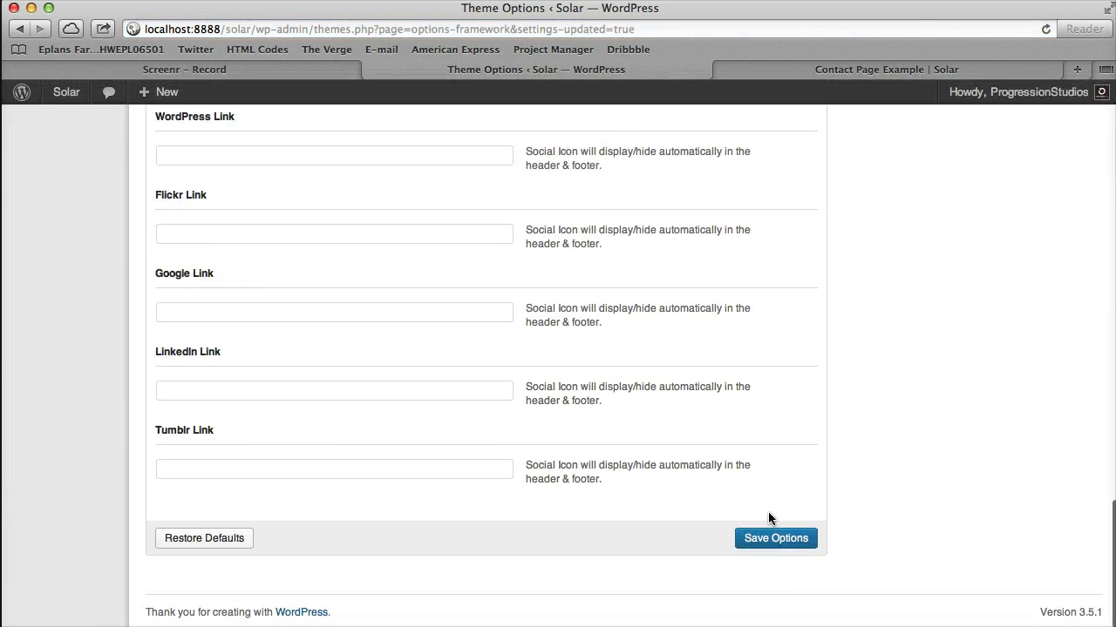
{"action": "left_click", "coordinate": [793, 546]}
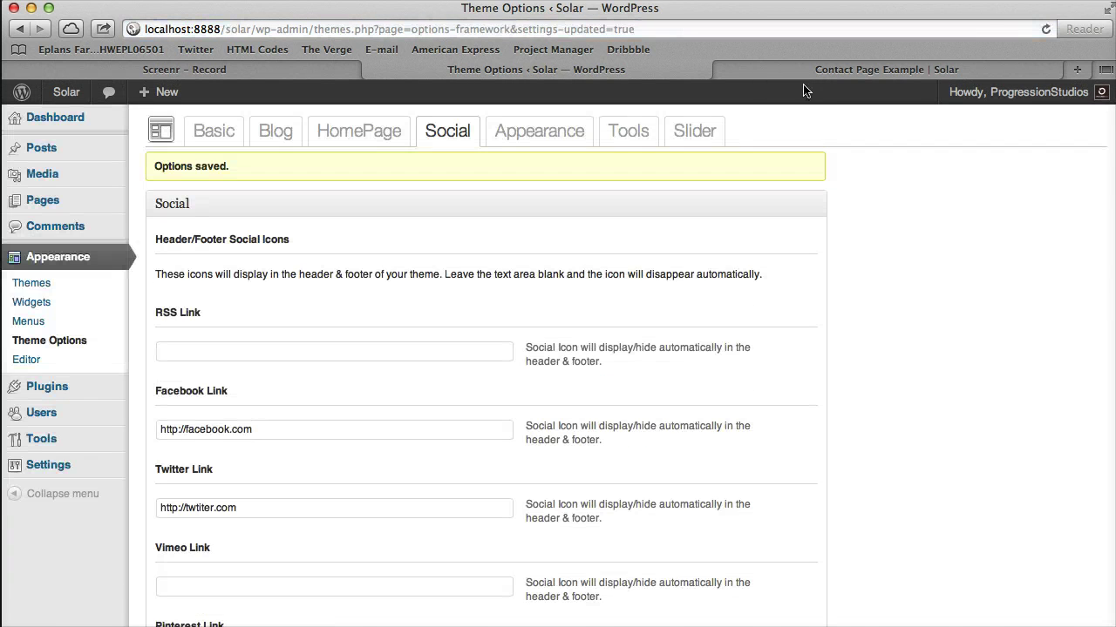
{"action": "left_click", "coordinate": [1028, 69]}
{"action": "left_click", "coordinate": [1046, 28]}
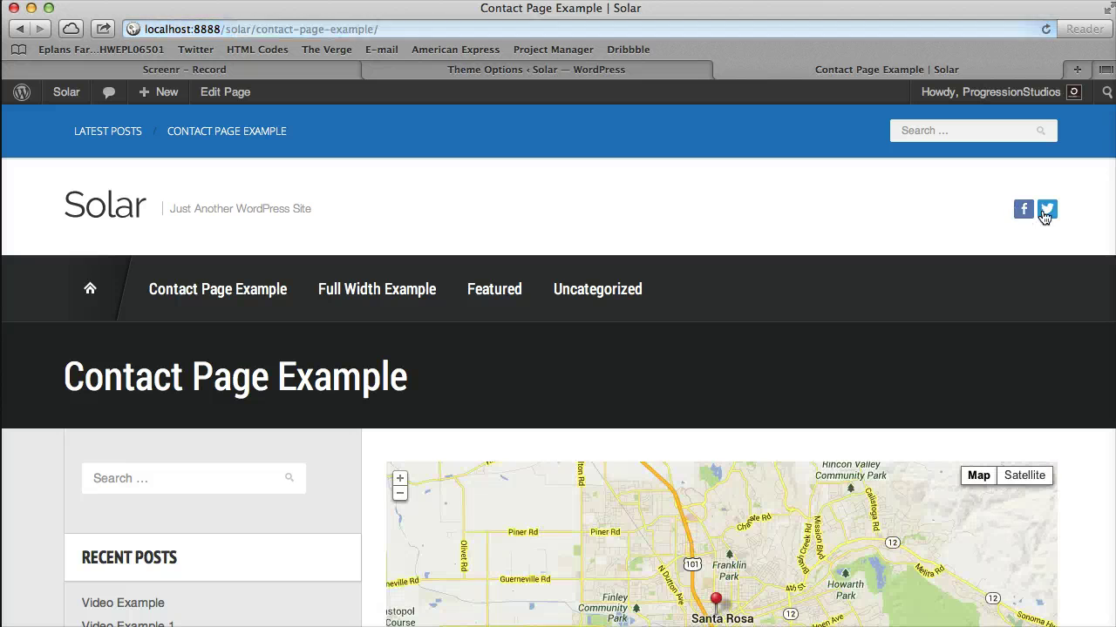
- Examine the Widget Area Social Icons link fields in the Social theme options
{"action": "left_click", "coordinate": [371, 70]}
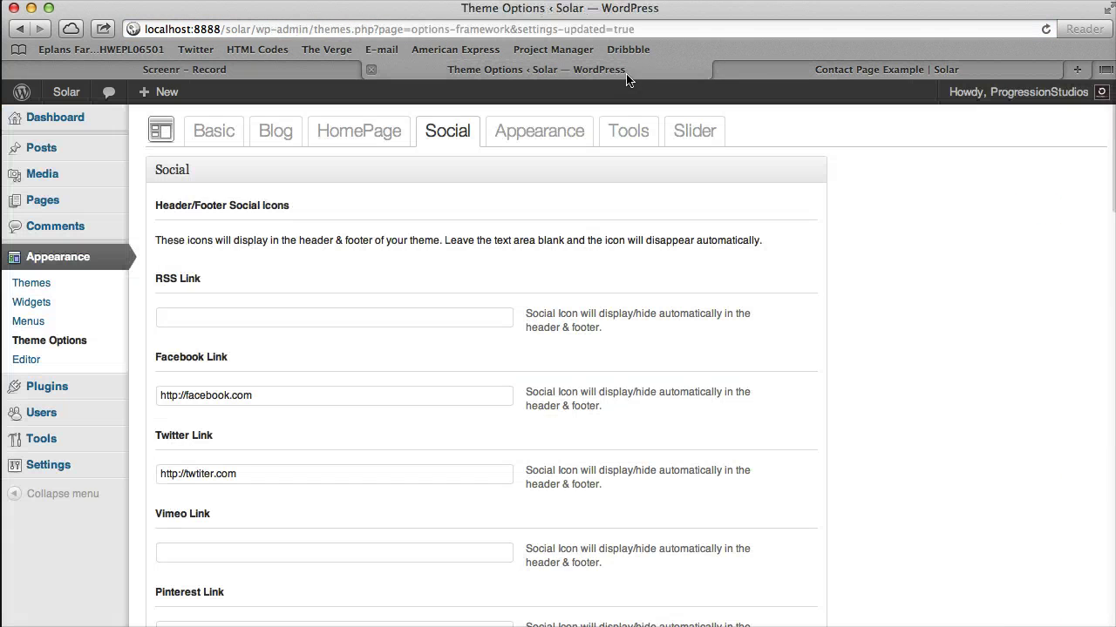
{"action": "scroll", "coordinate": [588, 333], "scroll_direction": "down", "scroll_amount": 5}
{"action": "scroll", "coordinate": [588, 333], "scroll_direction": "down", "scroll_amount": 5}
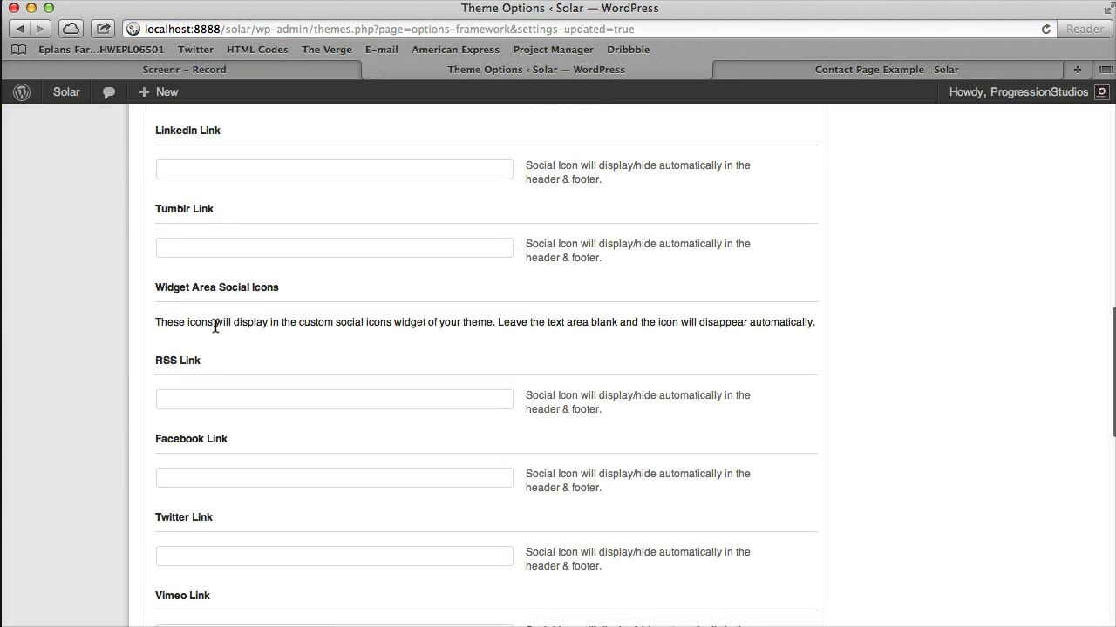
{"action": "left_click", "coordinate": [228, 392]}
{"action": "scroll", "coordinate": [253, 366], "scroll_direction": "down", "scroll_amount": 3}
{"action": "left_click", "coordinate": [252, 342]}
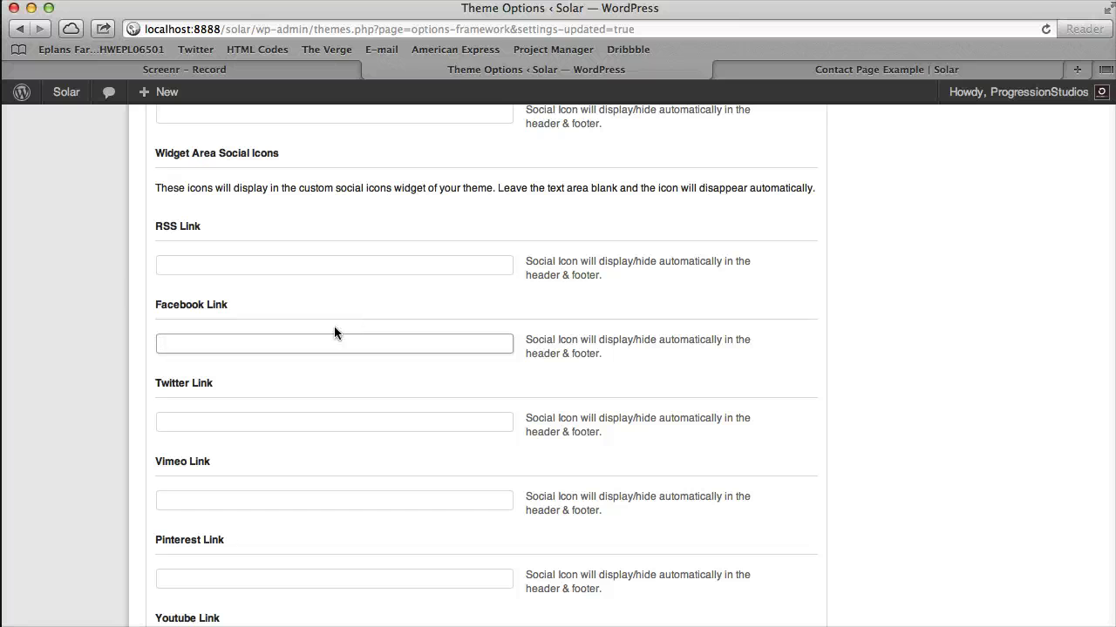
- Look over the sidebar widgets and footer of the Contact Page Example page
{"action": "left_click", "coordinate": [784, 71]}
{"action": "scroll", "coordinate": [67, 420], "scroll_direction": "down", "scroll_amount": 5}
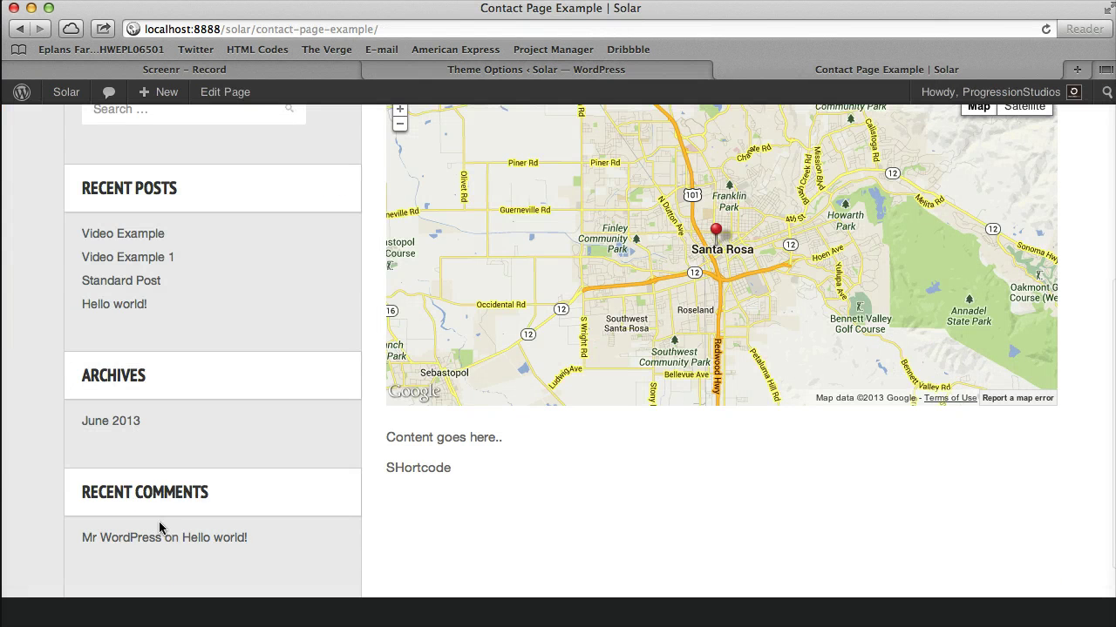
{"action": "scroll", "coordinate": [204, 491], "scroll_direction": "up", "scroll_amount": 5}
{"action": "scroll", "coordinate": [153, 542], "scroll_direction": "down", "scroll_amount": 6}
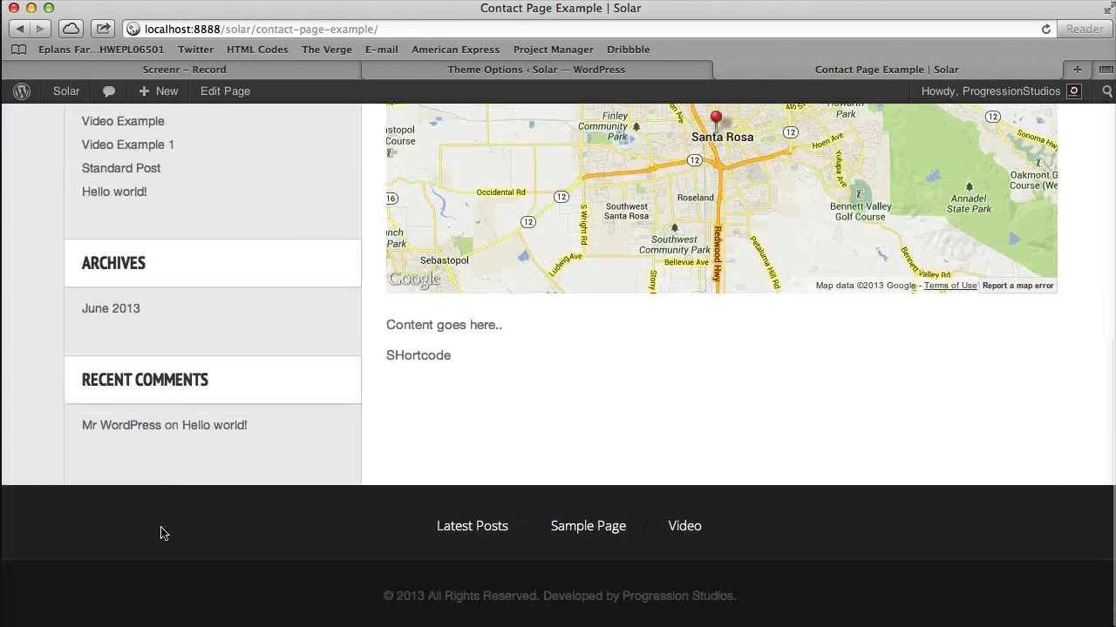
{"action": "scroll", "coordinate": [164, 531], "scroll_direction": "up", "scroll_amount": 7}
- Open the Appearance theme options and examine the Logo, Logo Width and Social Icon Positioning settings
{"action": "left_click", "coordinate": [629, 66]}
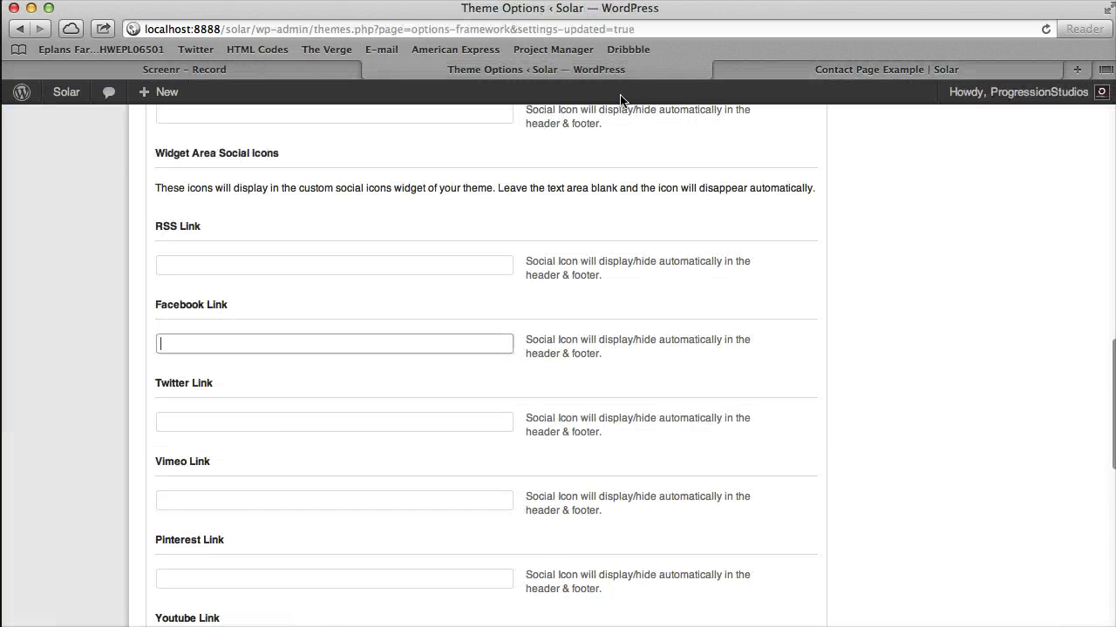
{"action": "scroll", "coordinate": [617, 299], "scroll_direction": "up", "scroll_amount": 5}
{"action": "left_click", "coordinate": [552, 131]}
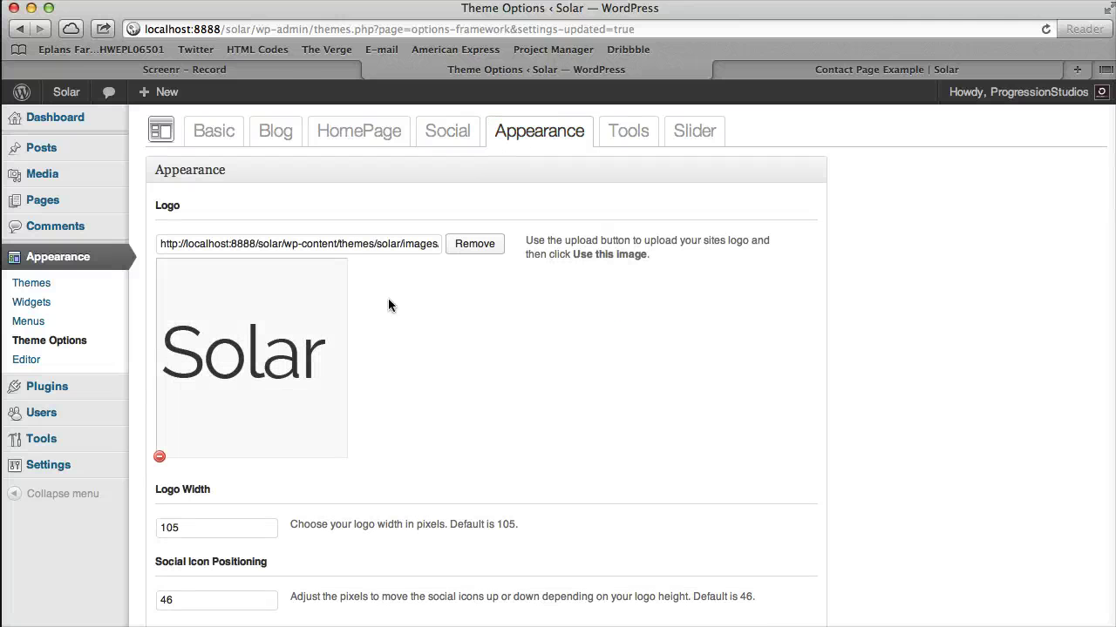
{"action": "scroll", "coordinate": [261, 497], "scroll_direction": "down", "scroll_amount": 3}
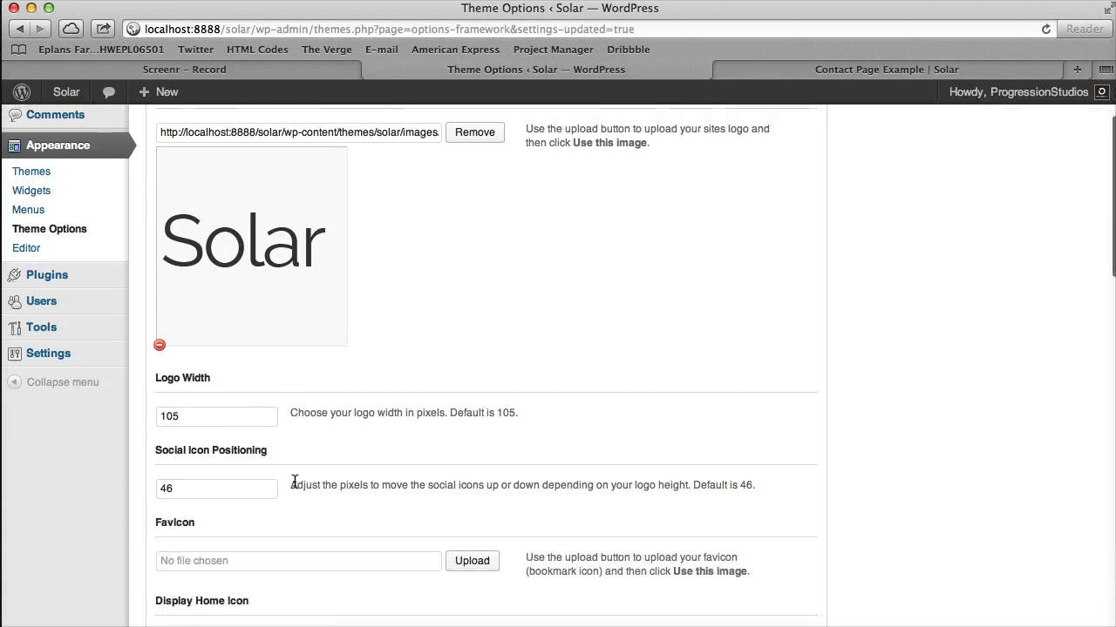
{"action": "left_click_drag", "start_coordinate": [155, 377], "coordinate": [201, 375]}
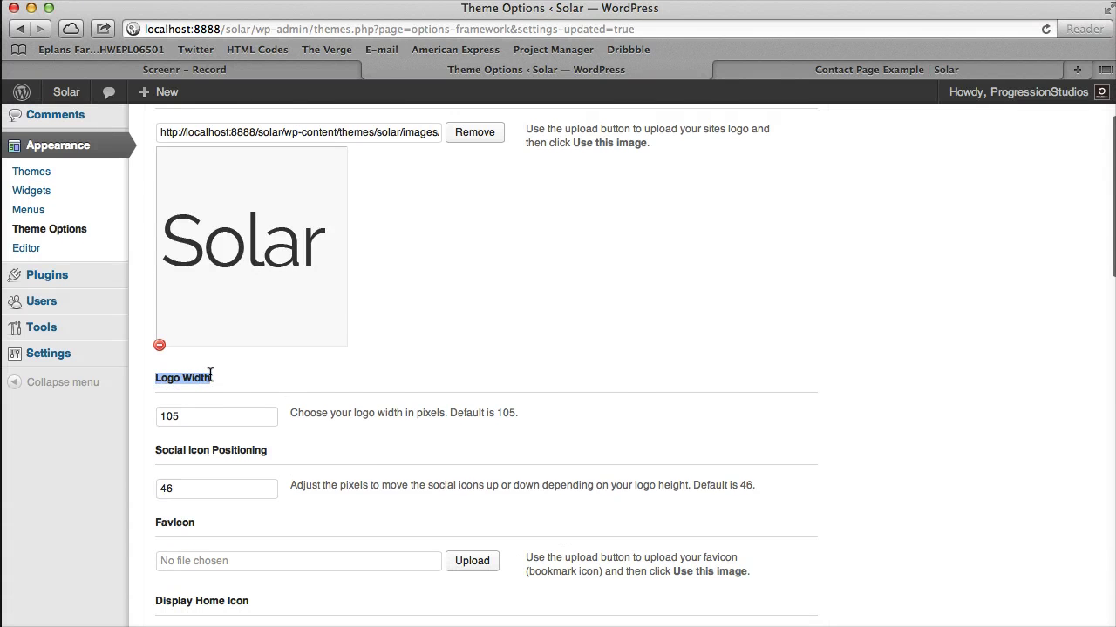
- Examine the Logo Width and Social Icon Positioning settings and the header's social icons on the Contact Page Example page
{"action": "left_click_drag", "start_coordinate": [195, 416], "coordinate": [149, 416]}
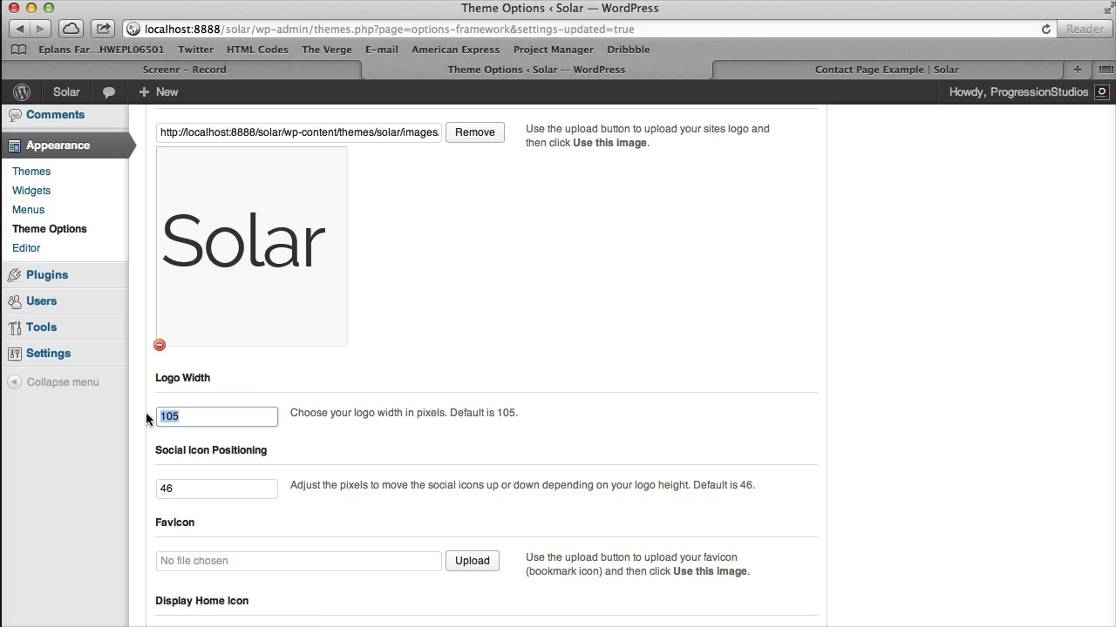
{"action": "left_click", "coordinate": [246, 386]}
{"action": "left_click_drag", "start_coordinate": [154, 449], "coordinate": [284, 454]}
{"action": "left_click_drag", "start_coordinate": [192, 488], "coordinate": [124, 486]}
{"action": "left_click", "coordinate": [723, 70]}
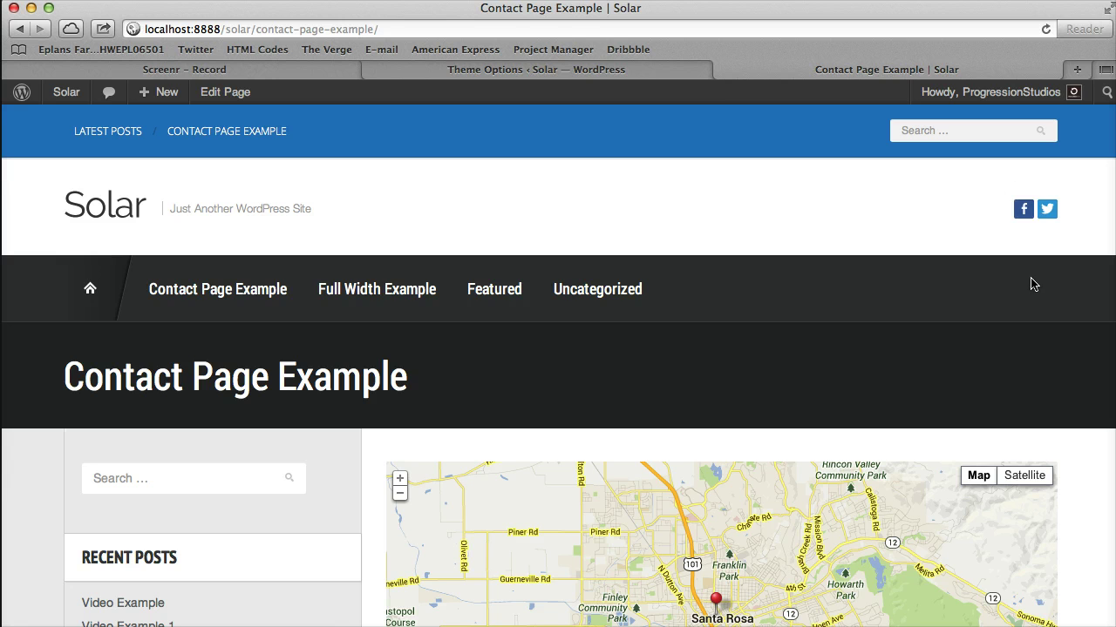
- Save a Social Icon Positioning of 10 and check the header icons on the reloaded Contact Page Example page
{"action": "left_click", "coordinate": [673, 75]}
{"action": "scroll", "coordinate": [536, 440], "scroll_direction": "down", "scroll_amount": 3}
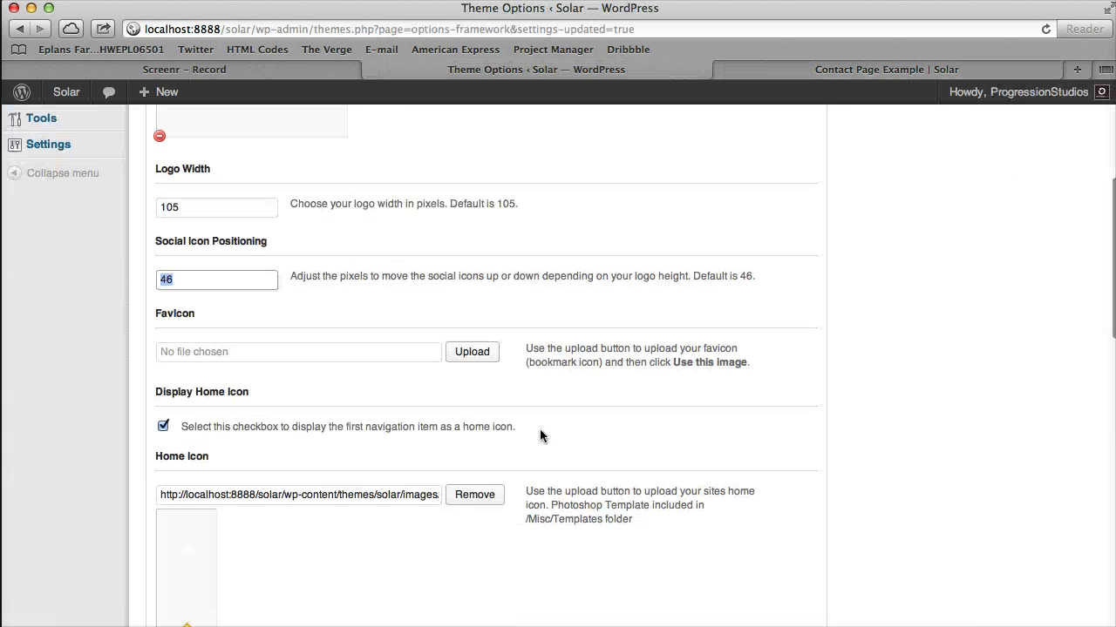
{"action": "type", "text": "10"}
{"action": "scroll", "coordinate": [548, 398], "scroll_direction": "down", "scroll_amount": 10}
{"action": "left_click", "coordinate": [788, 533]}
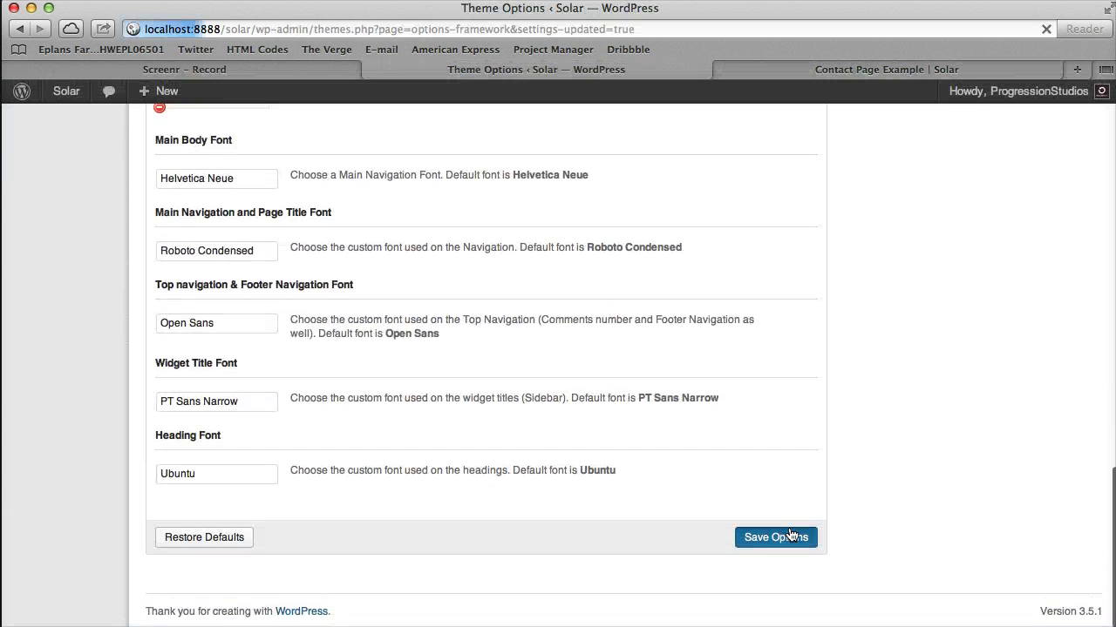
{"action": "left_click", "coordinate": [854, 73]}
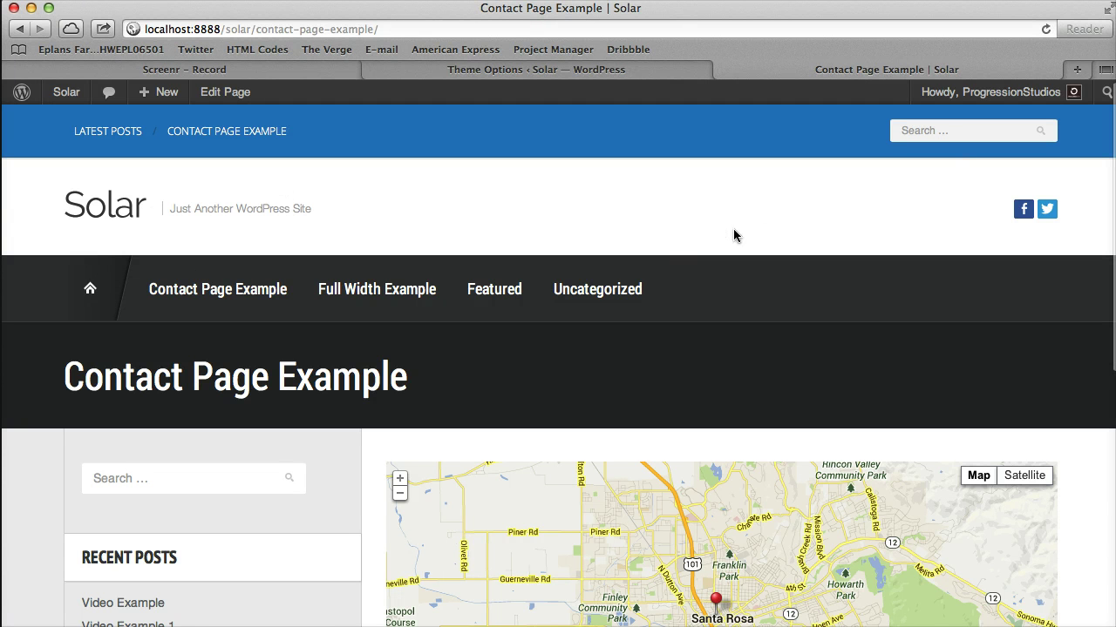
{"action": "left_click", "coordinate": [1046, 29]}
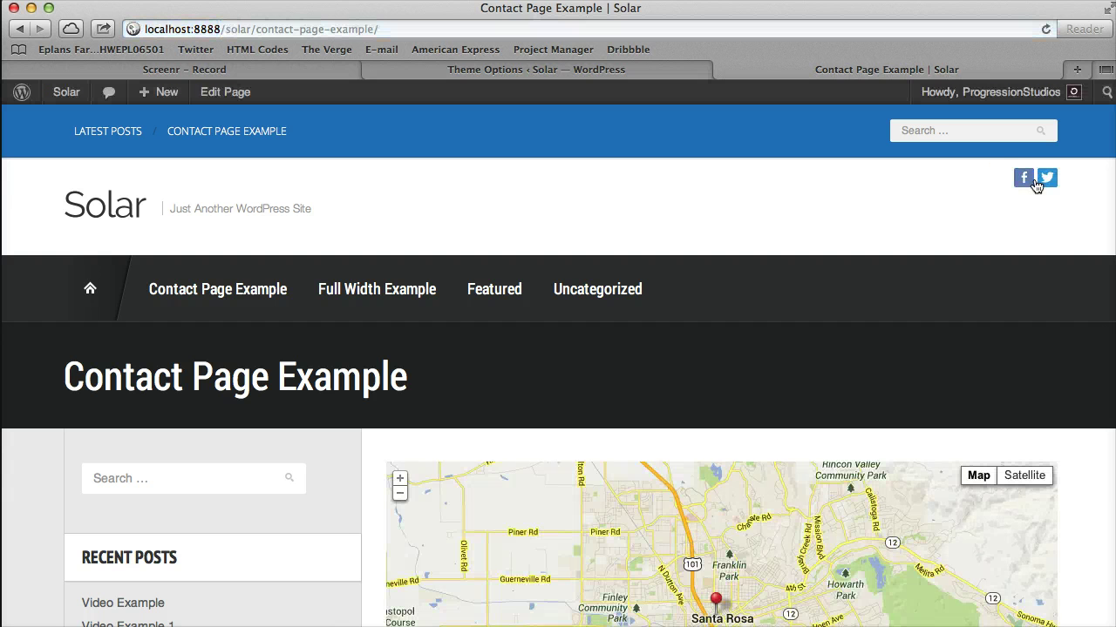
- Set the Social Icon Positioning in the Appearance theme options to 60
{"action": "left_click", "coordinate": [628, 70]}
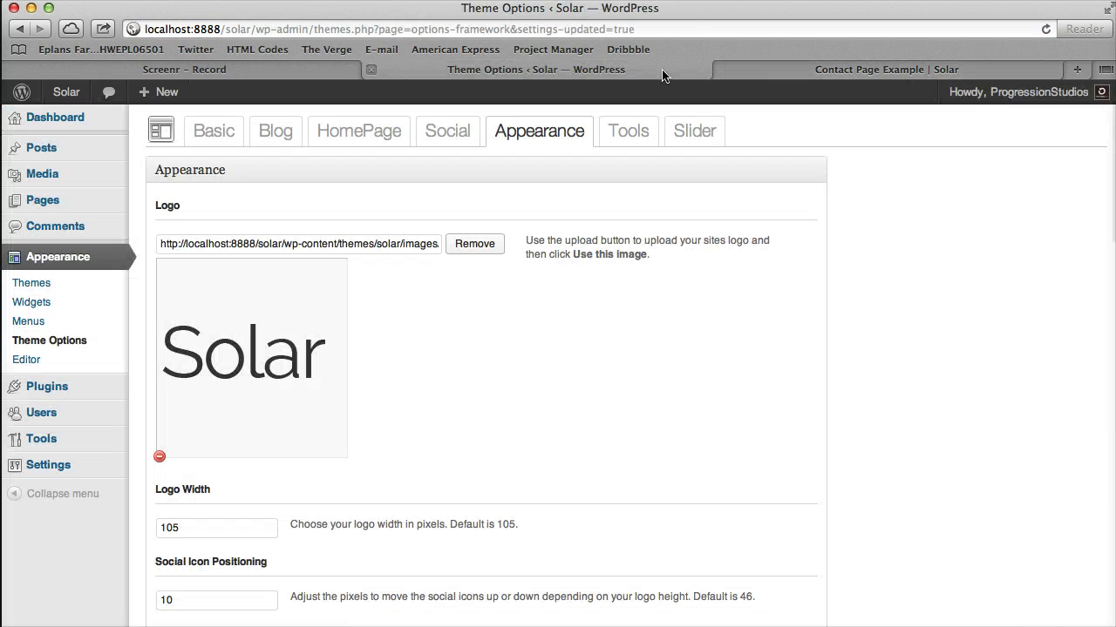
{"action": "scroll", "coordinate": [335, 385], "scroll_direction": "down", "scroll_amount": 5}
{"action": "left_click_drag", "start_coordinate": [212, 344], "coordinate": [129, 343]}
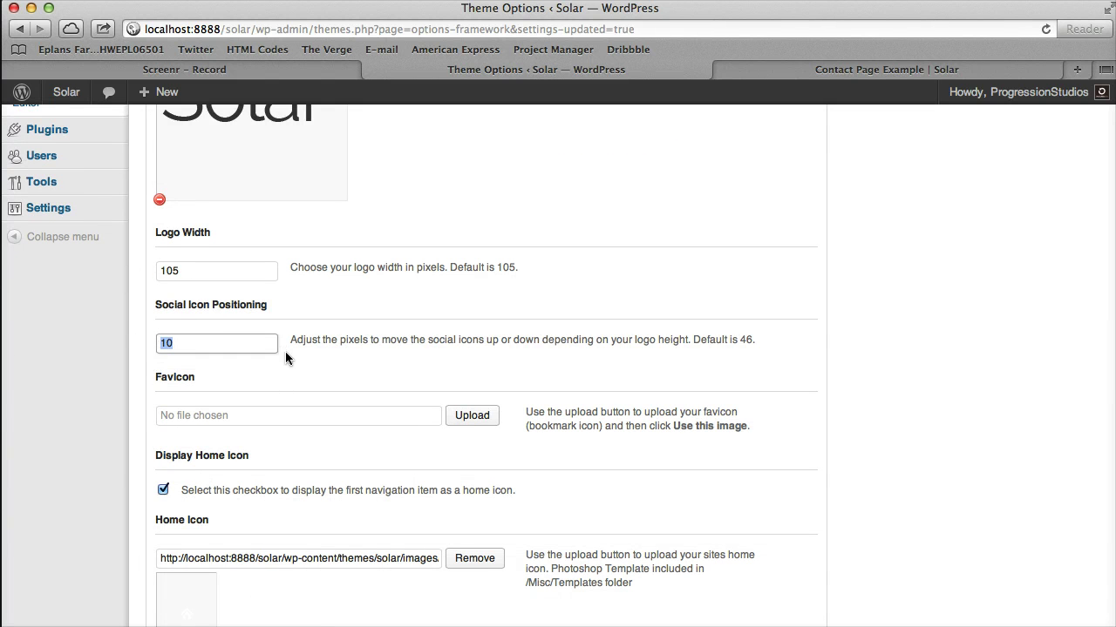
{"action": "type", "text": "66"}
{"action": "key", "text": "BackSpace"}
{"action": "key", "text": "BackSpace"}
{"action": "type", "text": "66"}
- Save the Appearance theme options and reload the Contact Page Example page to check the header's social icons
{"action": "scroll", "coordinate": [476, 349], "scroll_direction": "down", "scroll_amount": 15}
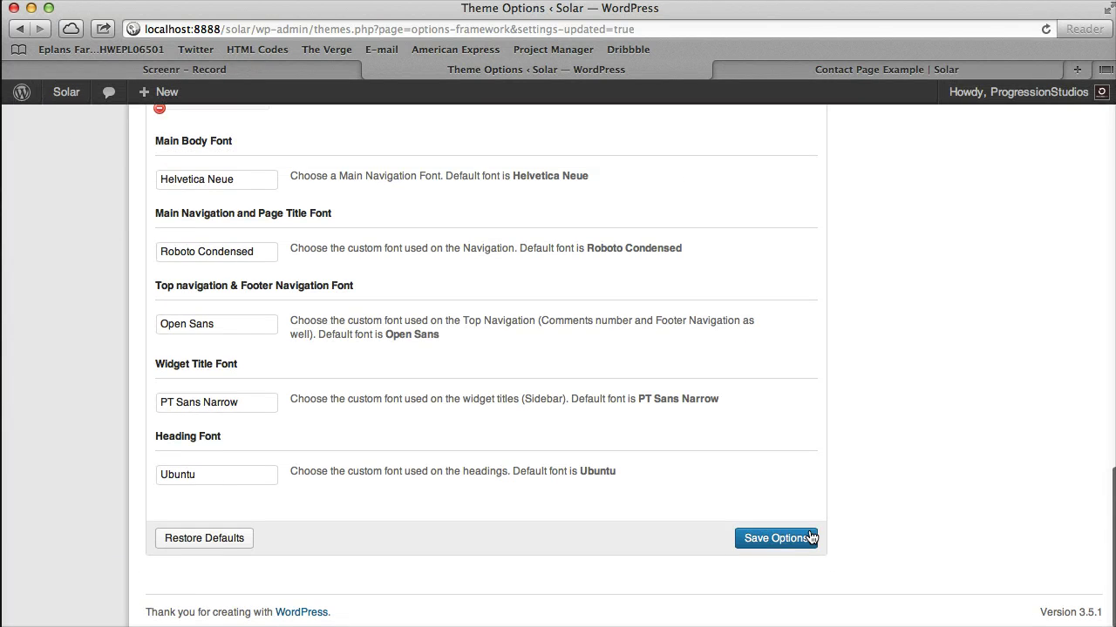
{"action": "left_click", "coordinate": [811, 537]}
{"action": "left_click", "coordinate": [886, 69]}
{"action": "left_click", "coordinate": [1046, 29]}
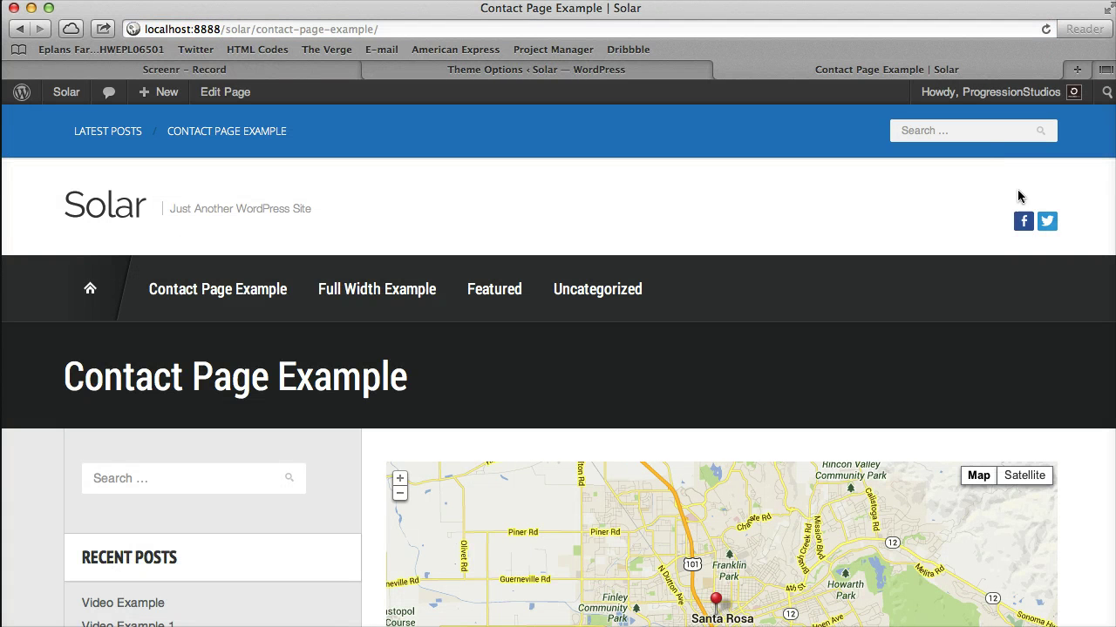
- Examine the Display Home Icon option and the home icon in the Contact Page Example page's navigation
{"action": "left_click", "coordinate": [624, 70]}
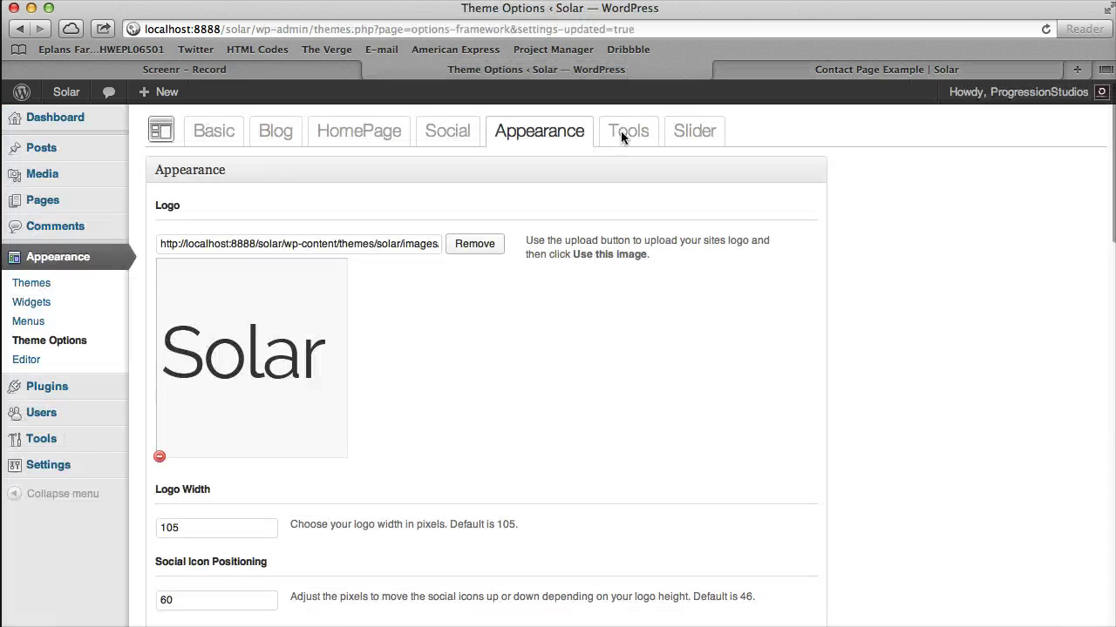
{"action": "scroll", "coordinate": [642, 348], "scroll_direction": "down", "scroll_amount": 5}
{"action": "scroll", "coordinate": [646, 348], "scroll_direction": "down", "scroll_amount": 4}
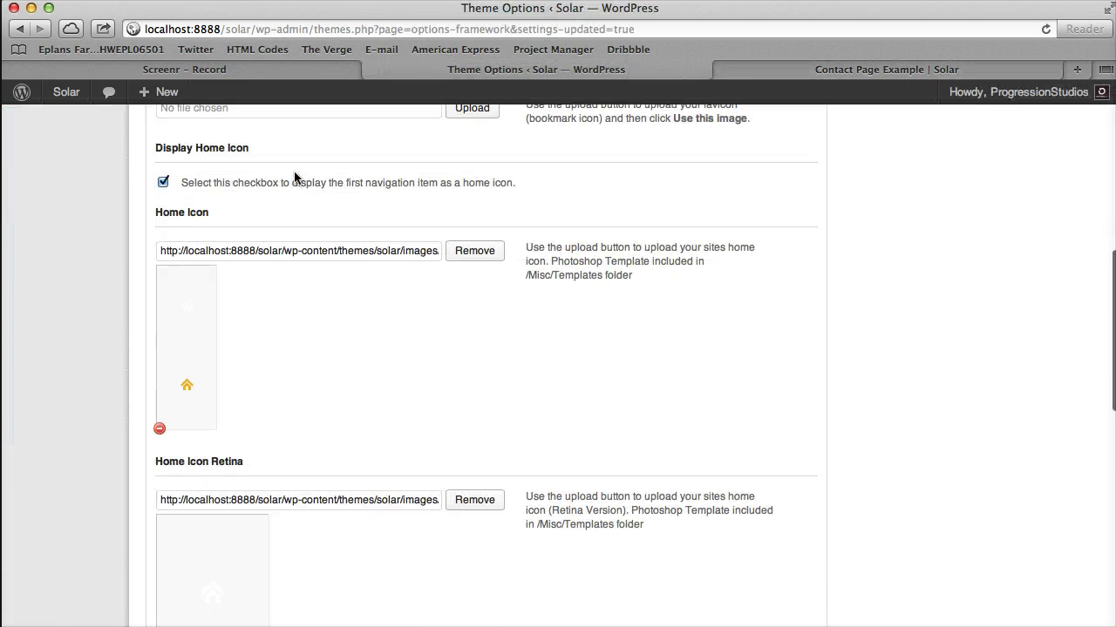
{"action": "left_click_drag", "start_coordinate": [168, 148], "coordinate": [212, 187]}
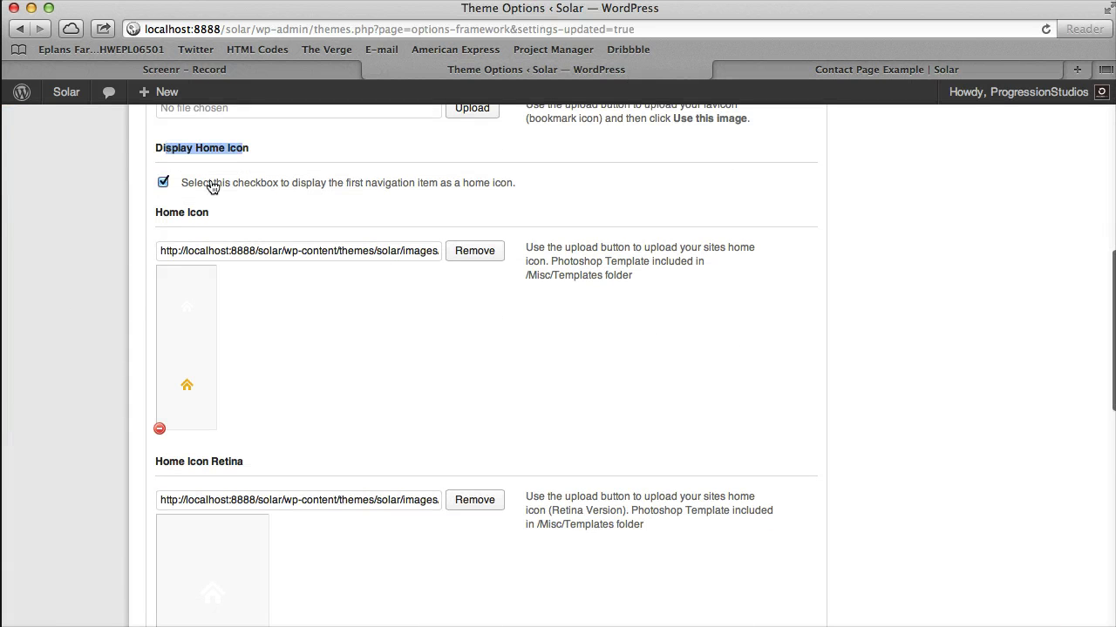
{"action": "left_click", "coordinate": [831, 74]}
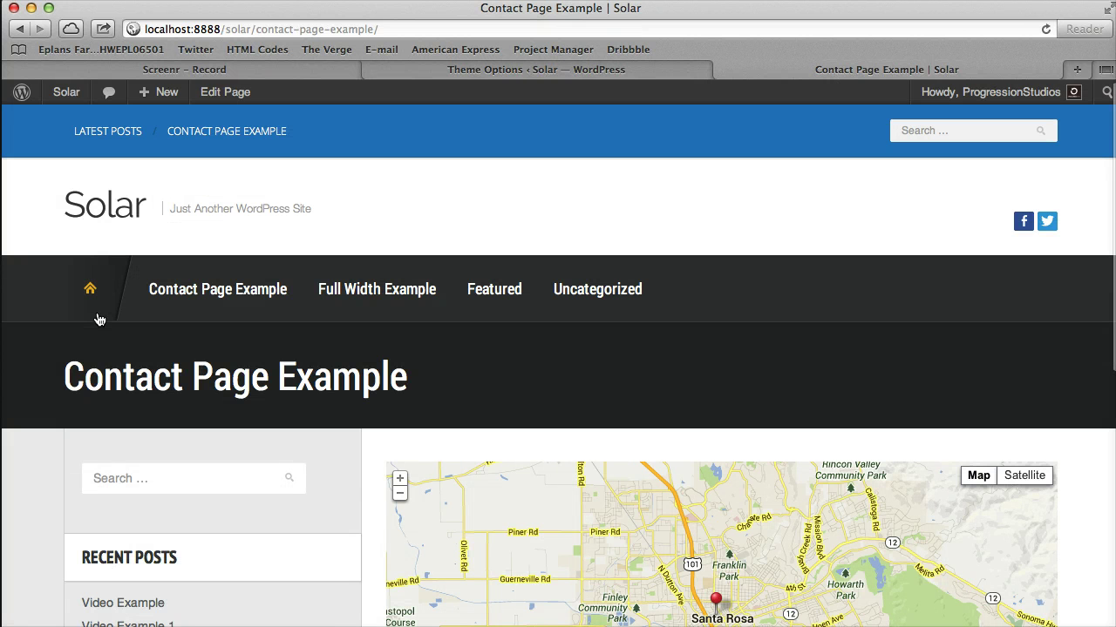
- Save the options with Display Home Icon disabled and reload the Contact Page Example page to check the navigation
{"action": "left_click", "coordinate": [673, 73]}
{"action": "left_click", "coordinate": [242, 182]}
{"action": "scroll", "coordinate": [349, 348], "scroll_direction": "down", "scroll_amount": 15}
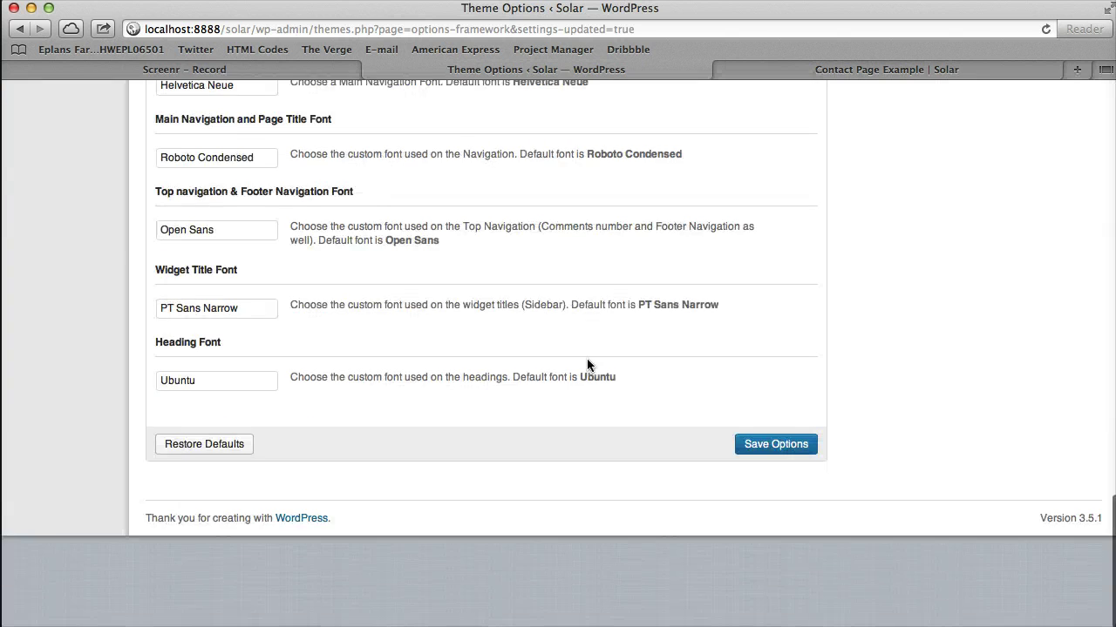
{"action": "left_click", "coordinate": [779, 538]}
{"action": "left_click", "coordinate": [852, 71]}
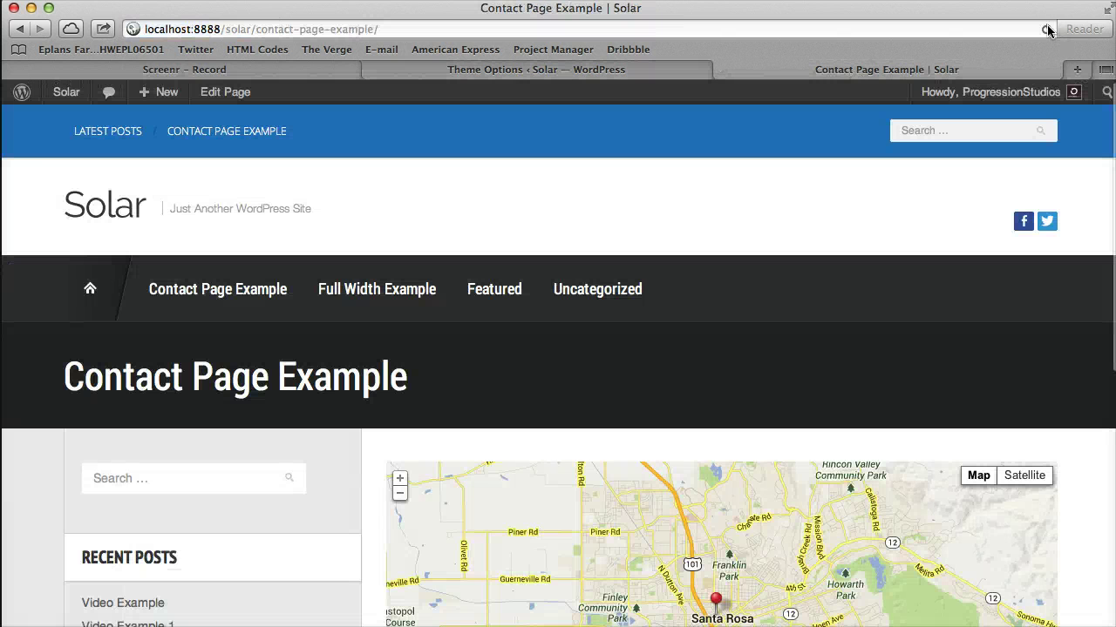
{"action": "key", "text": "super+r"}
- Enable Display Home Icon again and save the Appearance theme options
{"action": "left_click", "coordinate": [536, 69]}
{"action": "scroll", "coordinate": [248, 375], "scroll_direction": "down", "scroll_amount": 5}
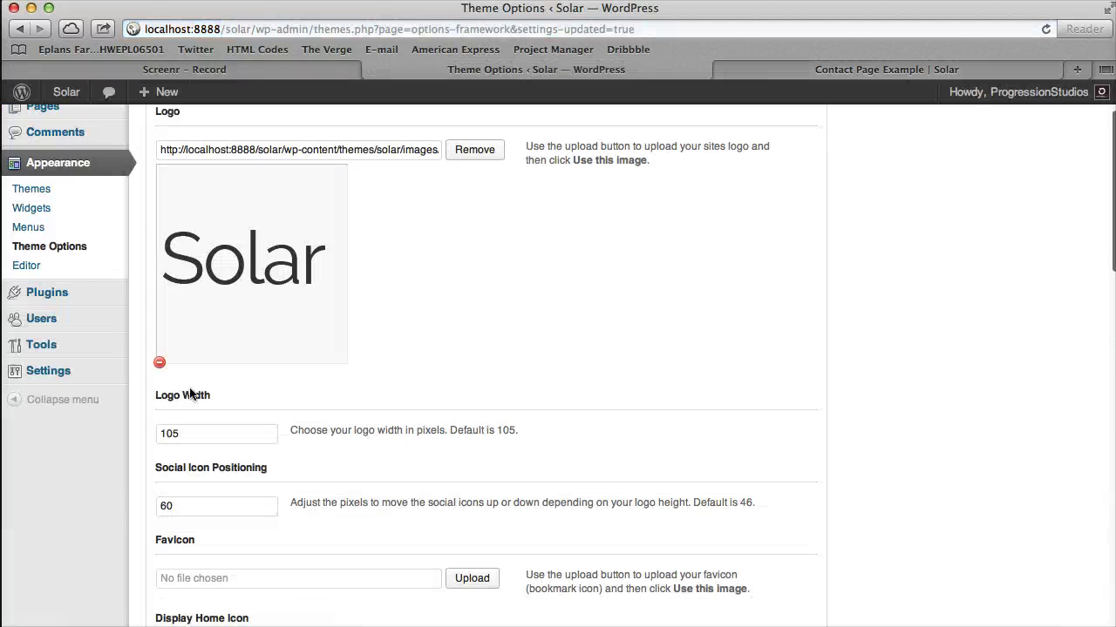
{"action": "scroll", "coordinate": [668, 513], "scroll_direction": "down", "scroll_amount": 15}
{"action": "left_click", "coordinate": [788, 467]}
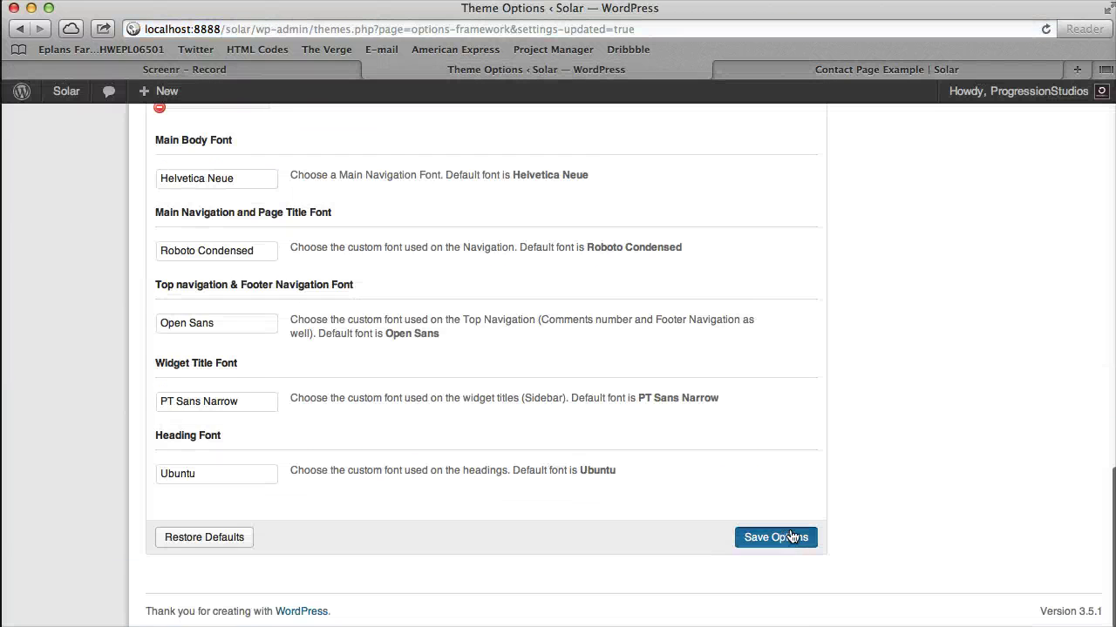
- Look over the Home Icon settings and place the Finder window with the Solar Video folder beside them
{"action": "scroll", "coordinate": [572, 380], "scroll_direction": "down", "scroll_amount": 5}
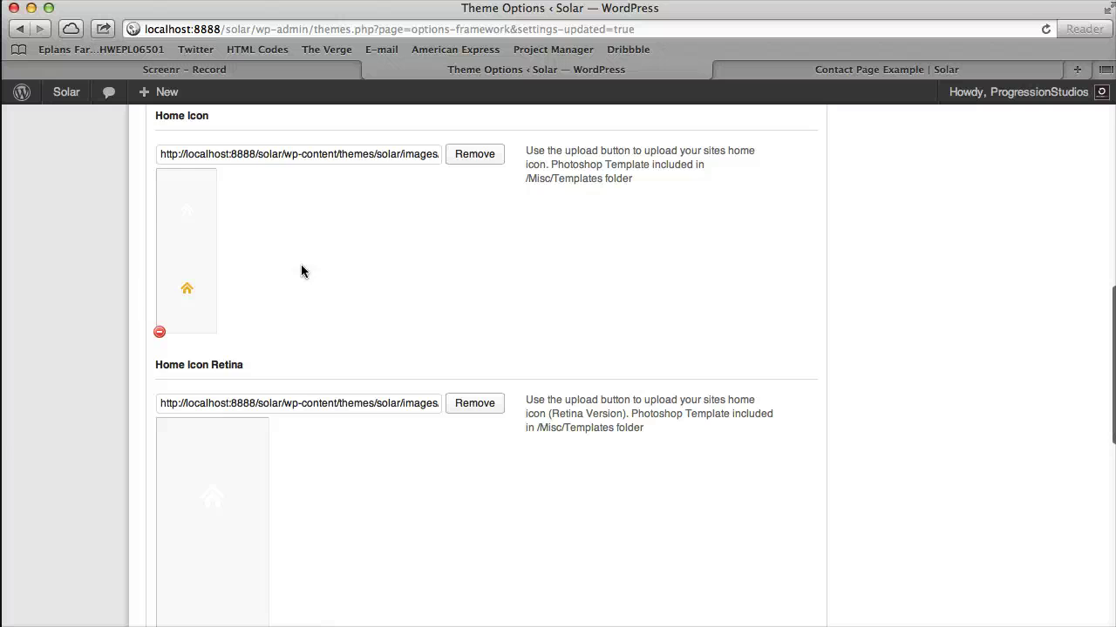
{"action": "scroll", "coordinate": [244, 275], "scroll_direction": "down", "scroll_amount": 2}
{"action": "scroll", "coordinate": [195, 213], "scroll_direction": "up", "scroll_amount": 3}
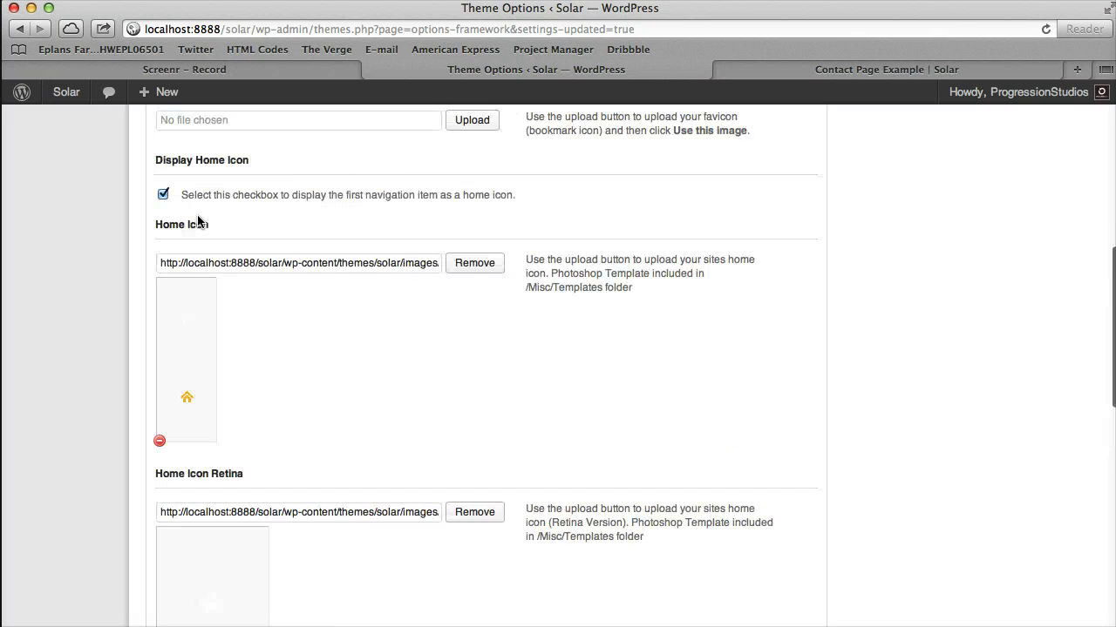
{"action": "key", "text": "super+Tab"}
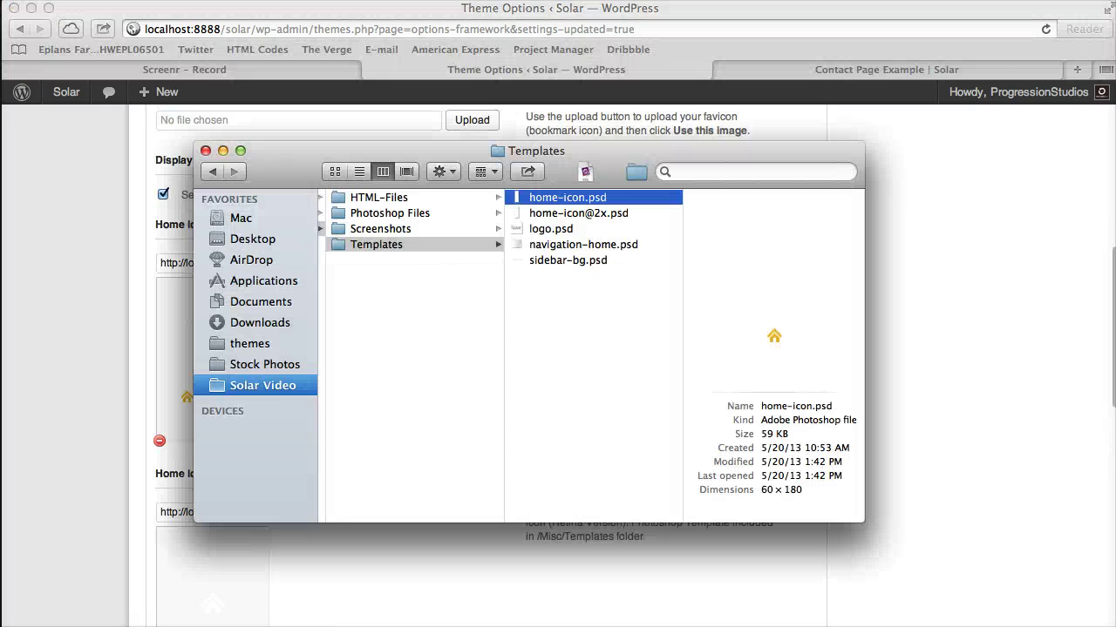
{"action": "left_click", "coordinate": [554, 347]}
{"action": "left_click", "coordinate": [409, 417]}
{"action": "left_click", "coordinate": [408, 416]}
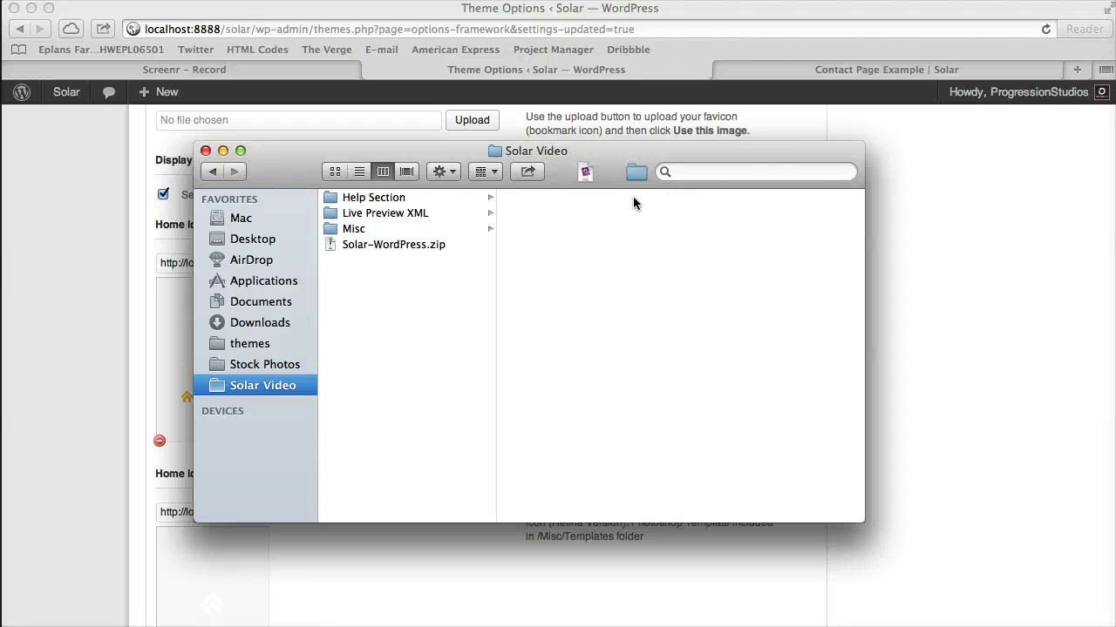
{"action": "left_click_drag", "start_coordinate": [610, 150], "coordinate": [871, 193]}
{"action": "left_click", "coordinate": [222, 409]}
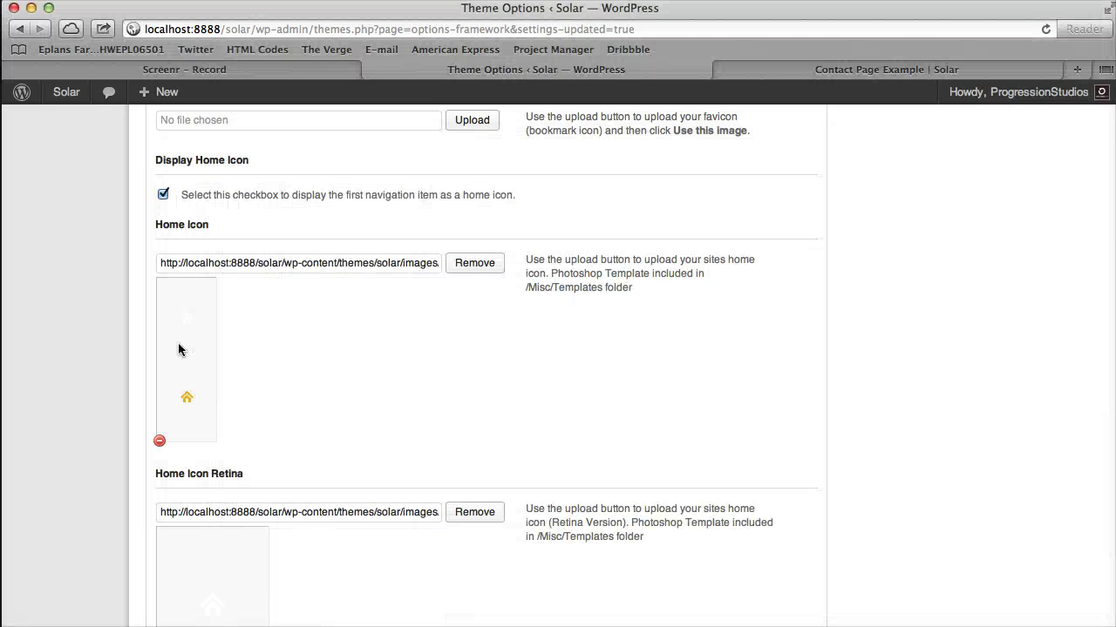
- In Finder, open home-icon.psd from the Misc/Templates folder to inspect the icon artwork, and close it
{"action": "key", "text": "super+Tab"}
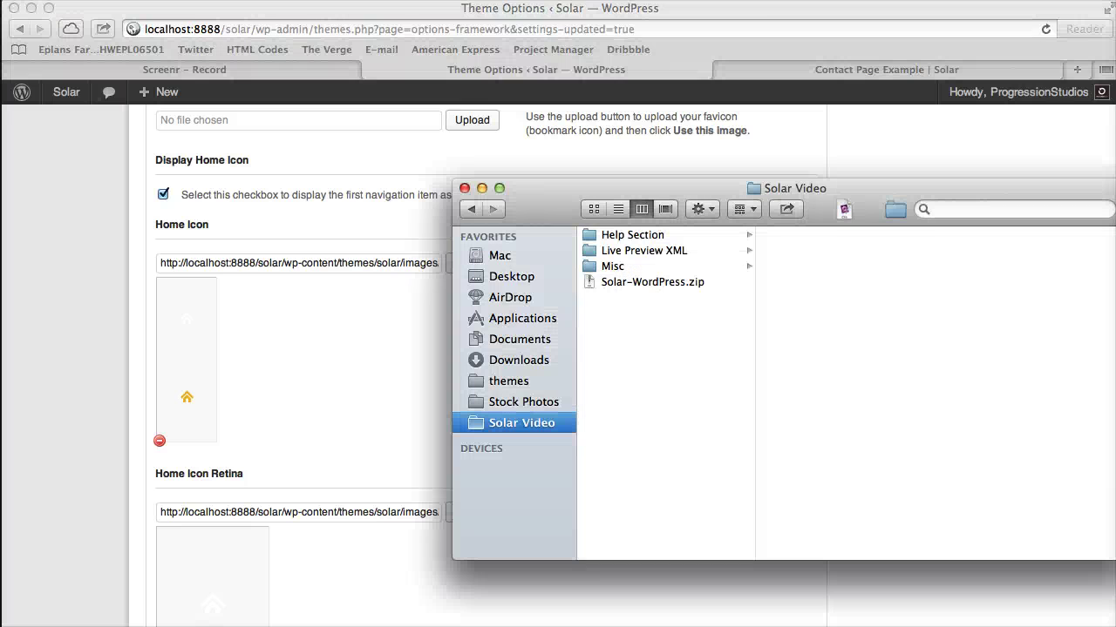
{"action": "left_click", "coordinate": [667, 266]}
{"action": "left_click", "coordinate": [842, 284]}
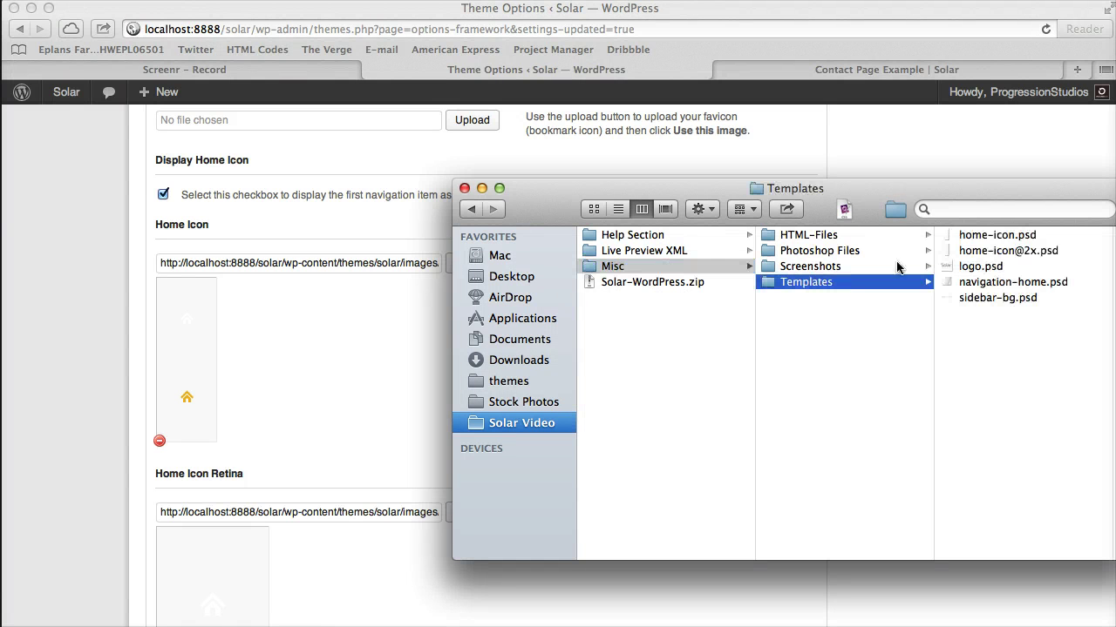
{"action": "key", "text": "Right"}
{"action": "left_click", "coordinate": [861, 252]}
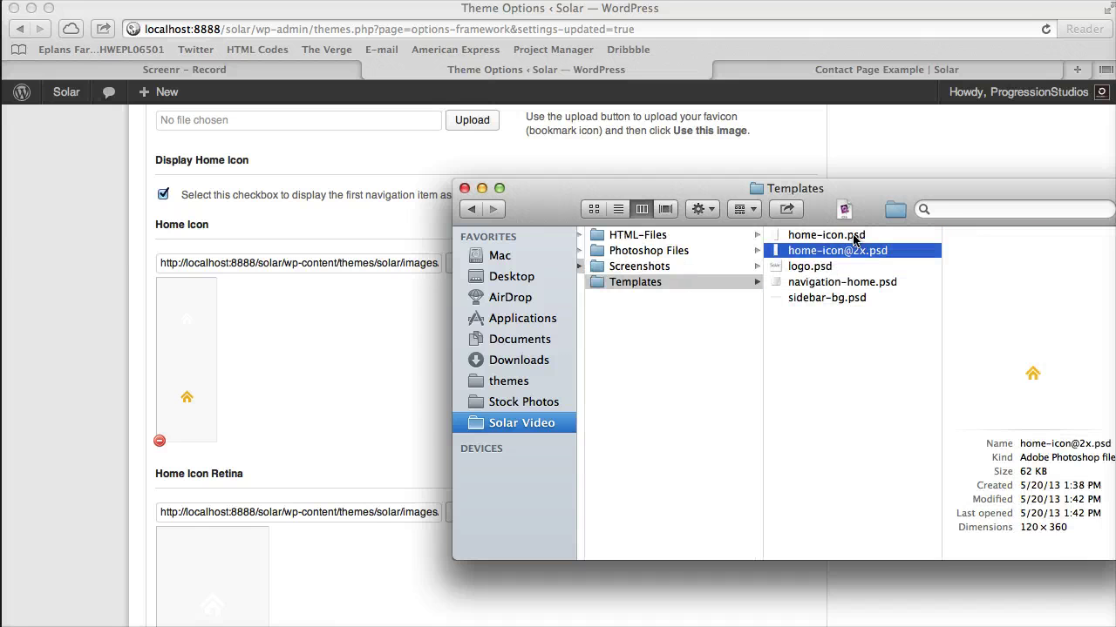
{"action": "double_click", "coordinate": [854, 237]}
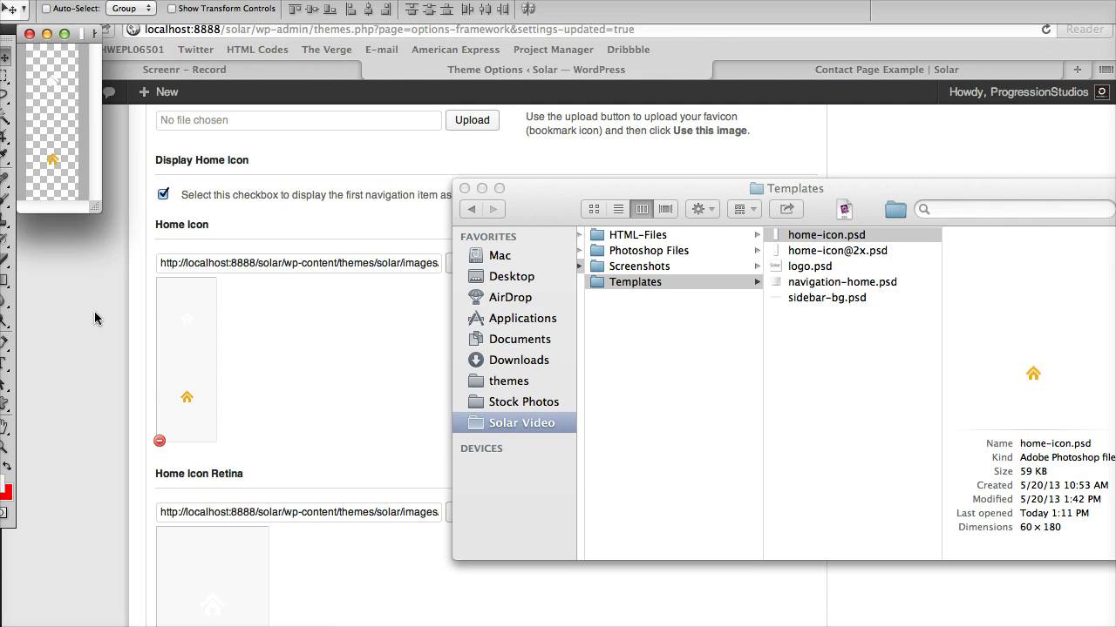
{"action": "left_click", "coordinate": [29, 34]}
{"action": "left_click", "coordinate": [15, 284]}
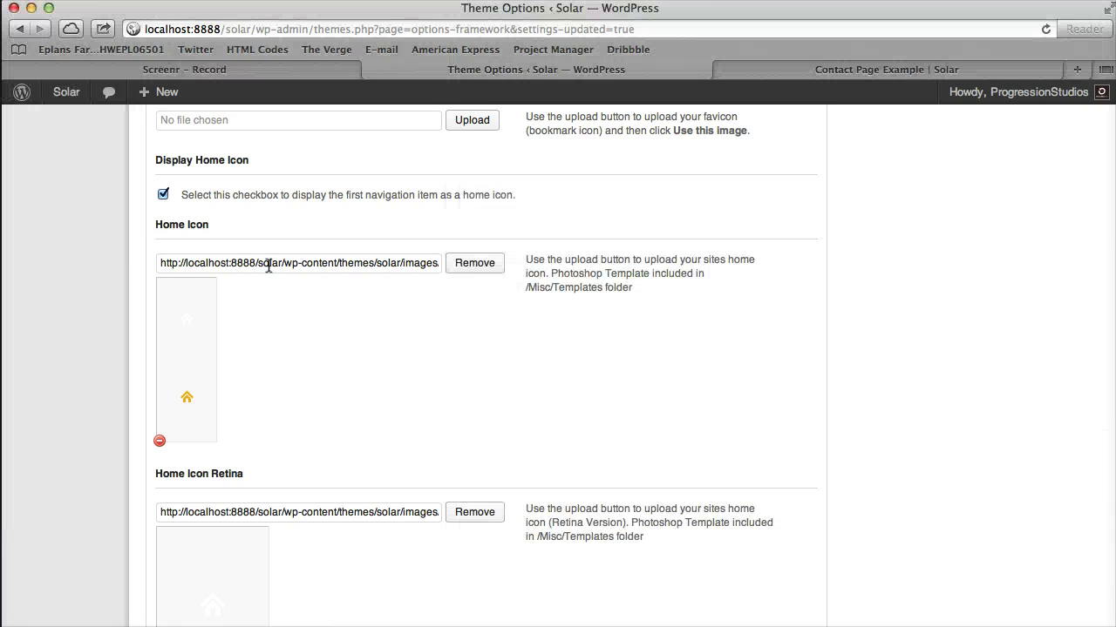
- Compare the Home Icon and Home Icon Retina images in the Appearance theme options
{"action": "scroll", "coordinate": [314, 431], "scroll_direction": "down", "scroll_amount": 3}
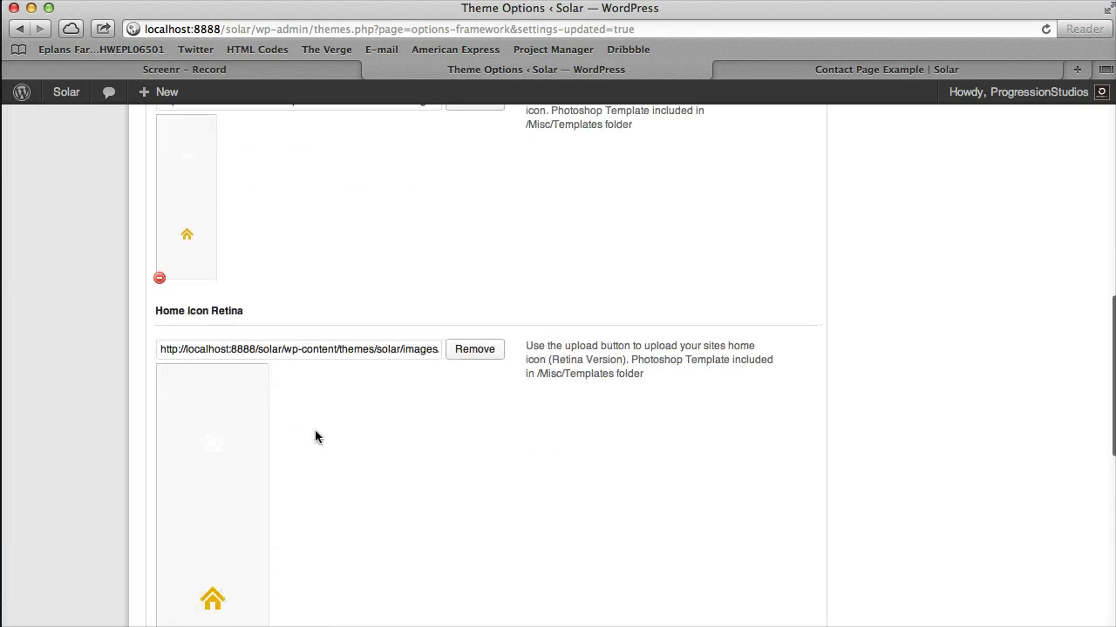
{"action": "scroll", "coordinate": [315, 436], "scroll_direction": "up", "scroll_amount": 5}
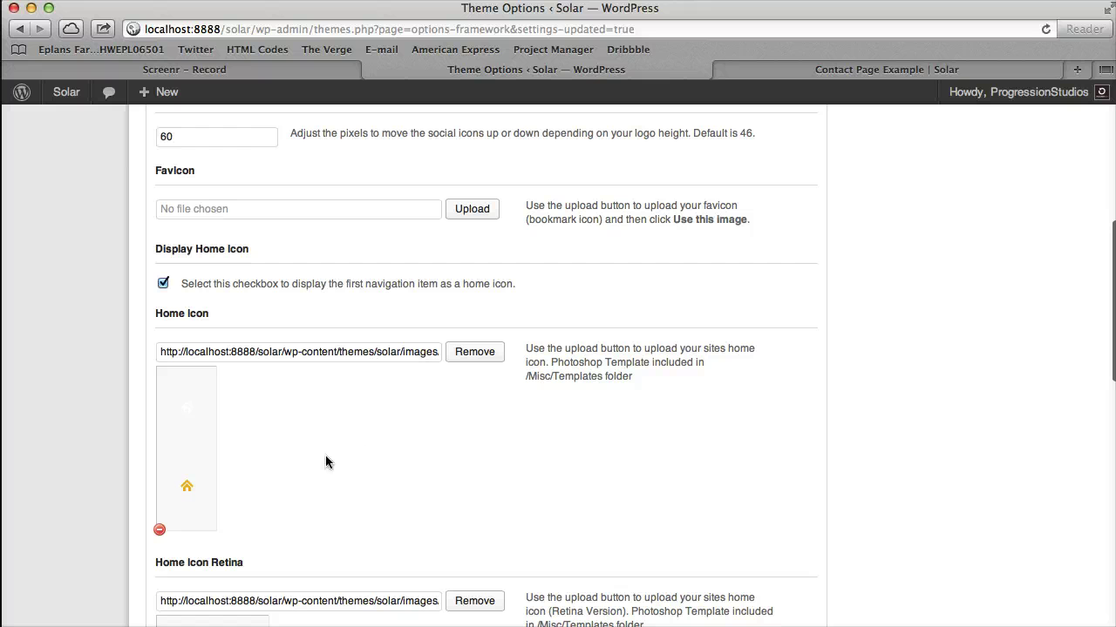
{"action": "scroll", "coordinate": [310, 475], "scroll_direction": "down", "scroll_amount": 5}
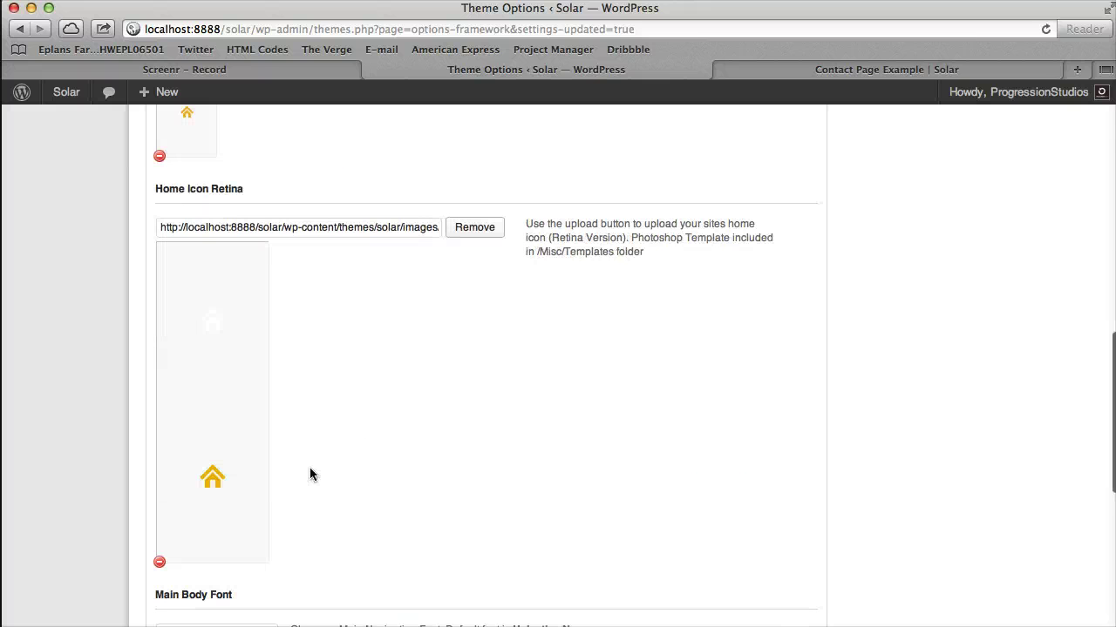
{"action": "scroll", "coordinate": [240, 484], "scroll_direction": "up", "scroll_amount": 6}
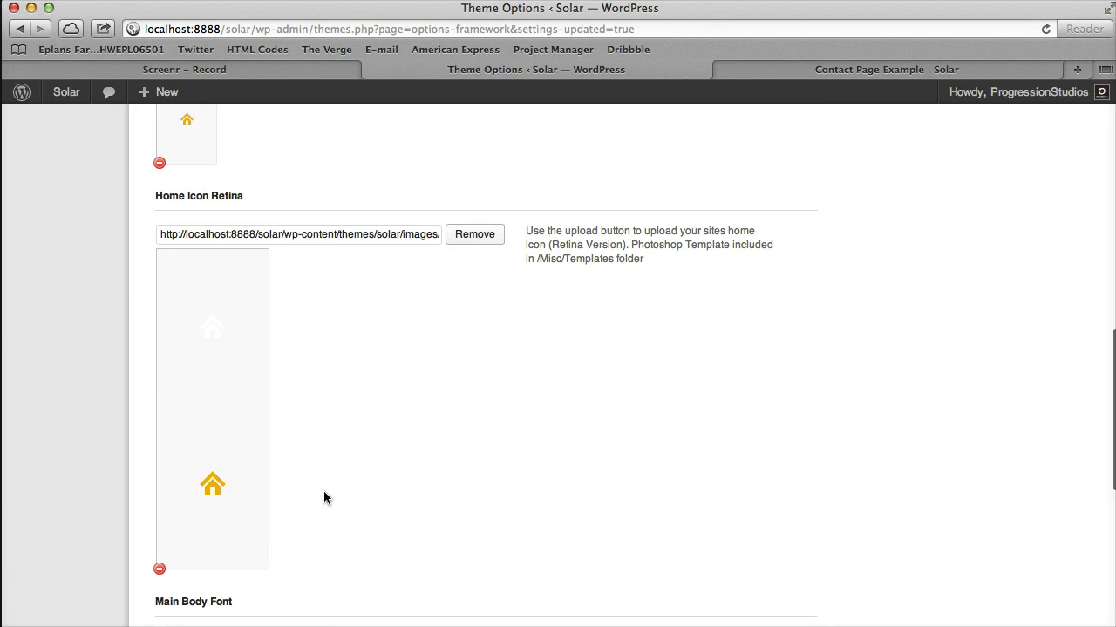
{"action": "scroll", "coordinate": [402, 436], "scroll_direction": "down", "scroll_amount": 5}
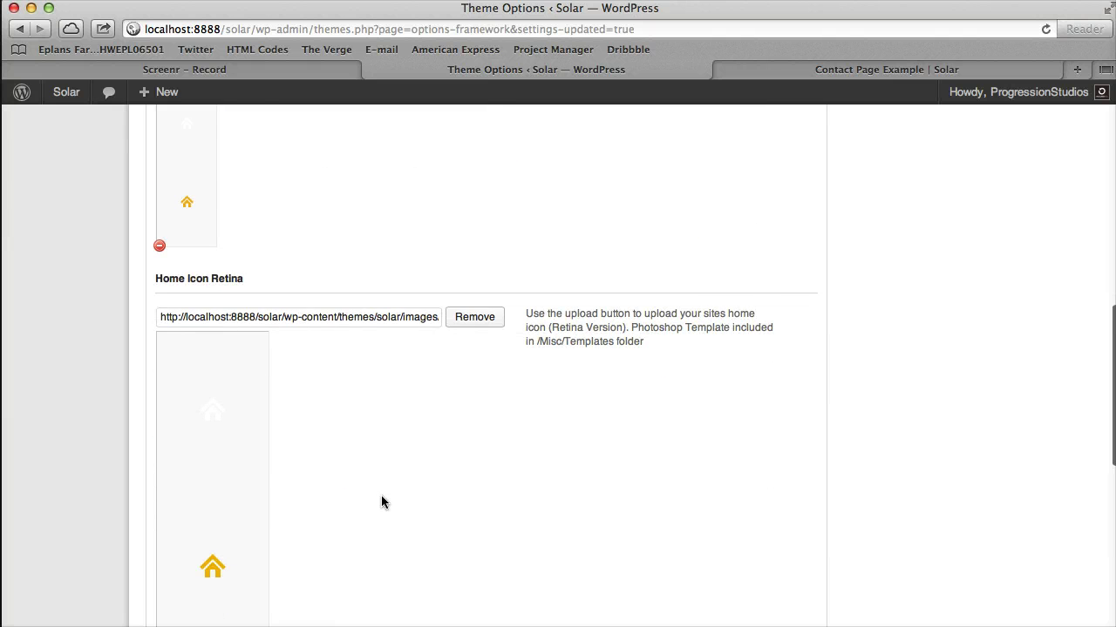
- Examine the font settings from Main Body Font to Heading Font and open the Tools theme options
{"action": "scroll", "coordinate": [381, 502], "scroll_direction": "down", "scroll_amount": 5}
{"action": "scroll", "coordinate": [387, 478], "scroll_direction": "down", "scroll_amount": 2}
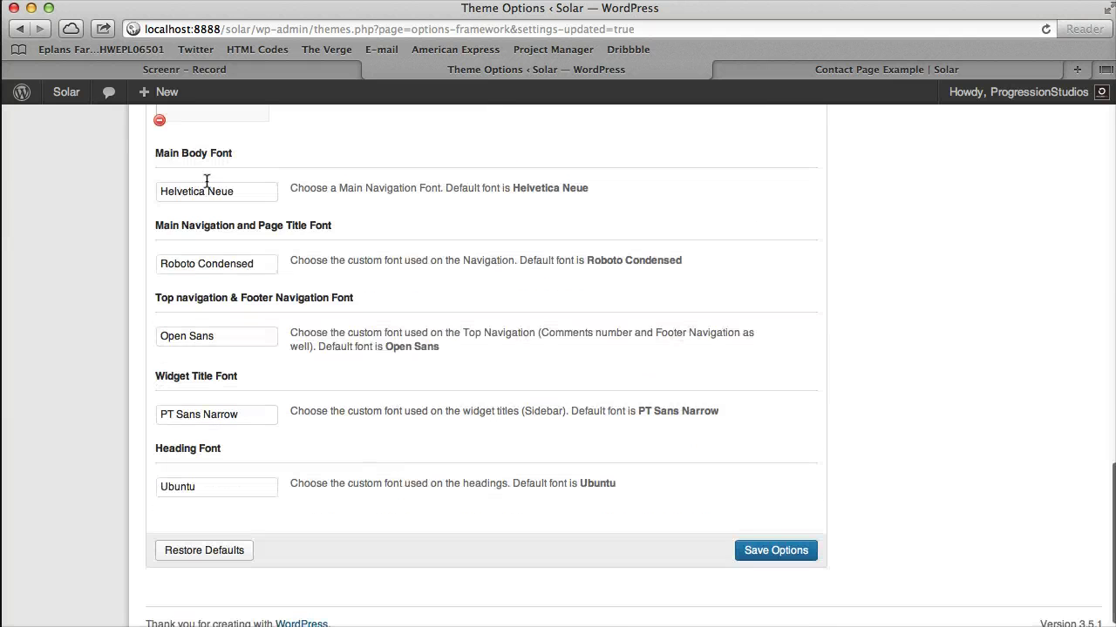
{"action": "left_click_drag", "start_coordinate": [158, 153], "coordinate": [417, 479]}
{"action": "left_click", "coordinate": [428, 469]}
{"action": "scroll", "coordinate": [456, 340], "scroll_direction": "up", "scroll_amount": 10}
{"action": "left_click", "coordinate": [626, 142]}
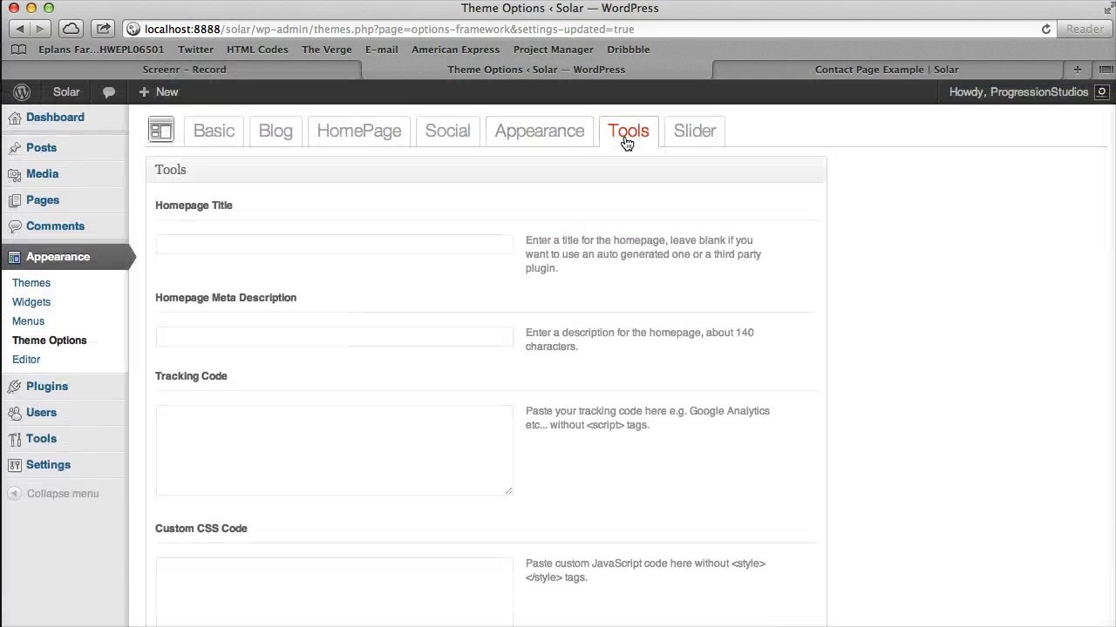
- Review the Tools options for Homepage Title, Homepage Meta Description, Tracking Code, Custom CSS Code and Custom Javascript Code
{"action": "scroll", "coordinate": [483, 251], "scroll_direction": "down", "scroll_amount": 2}
{"action": "scroll", "coordinate": [484, 253], "scroll_direction": "up", "scroll_amount": 2}
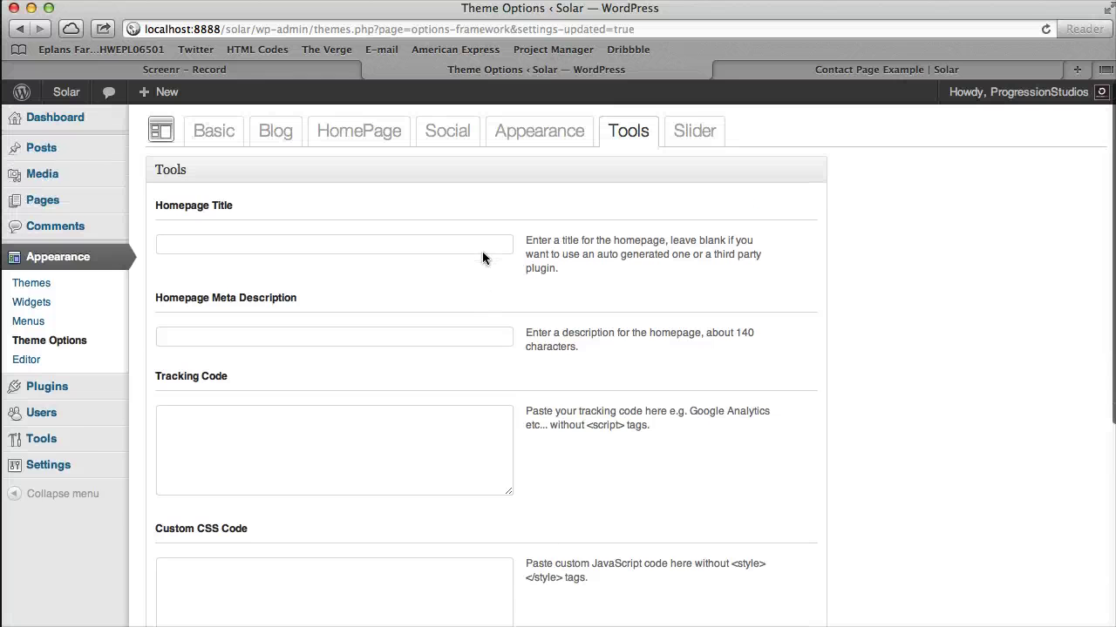
{"action": "left_click", "coordinate": [482, 252]}
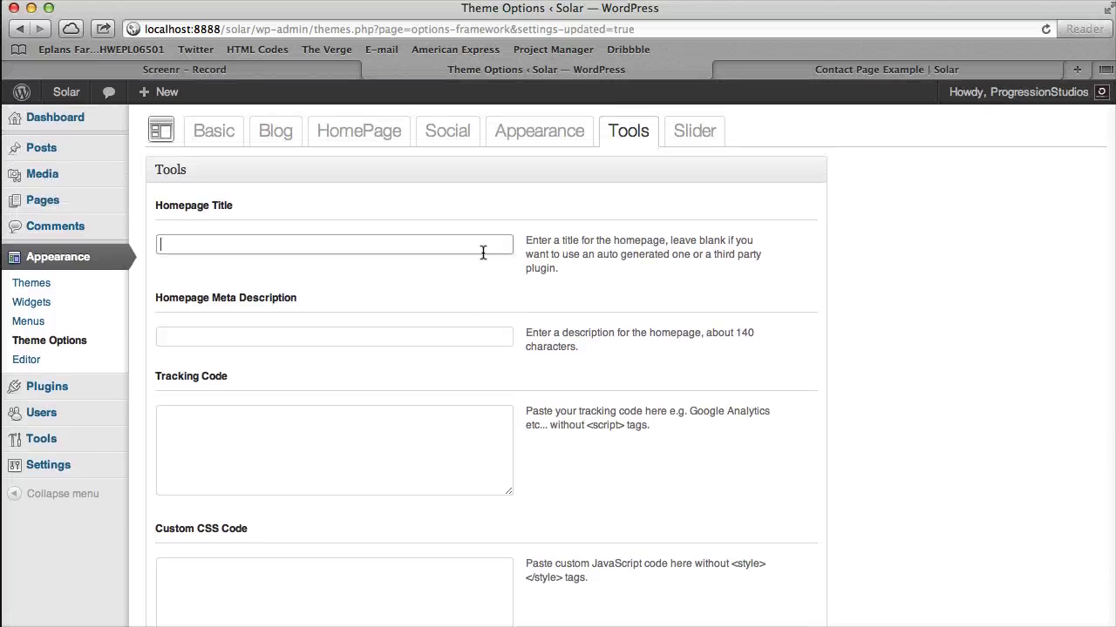
{"action": "left_click_drag", "start_coordinate": [177, 205], "coordinate": [246, 208]}
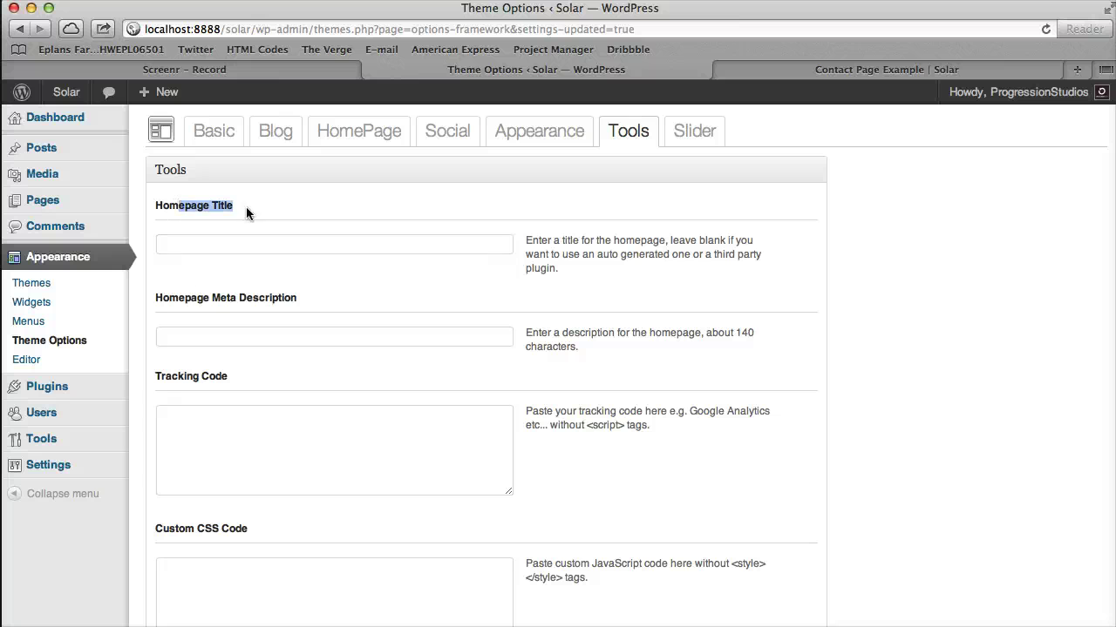
{"action": "left_click_drag", "start_coordinate": [184, 301], "coordinate": [320, 301]}
{"action": "left_click", "coordinate": [321, 302]}
{"action": "scroll", "coordinate": [700, 317], "scroll_direction": "down", "scroll_amount": 5}
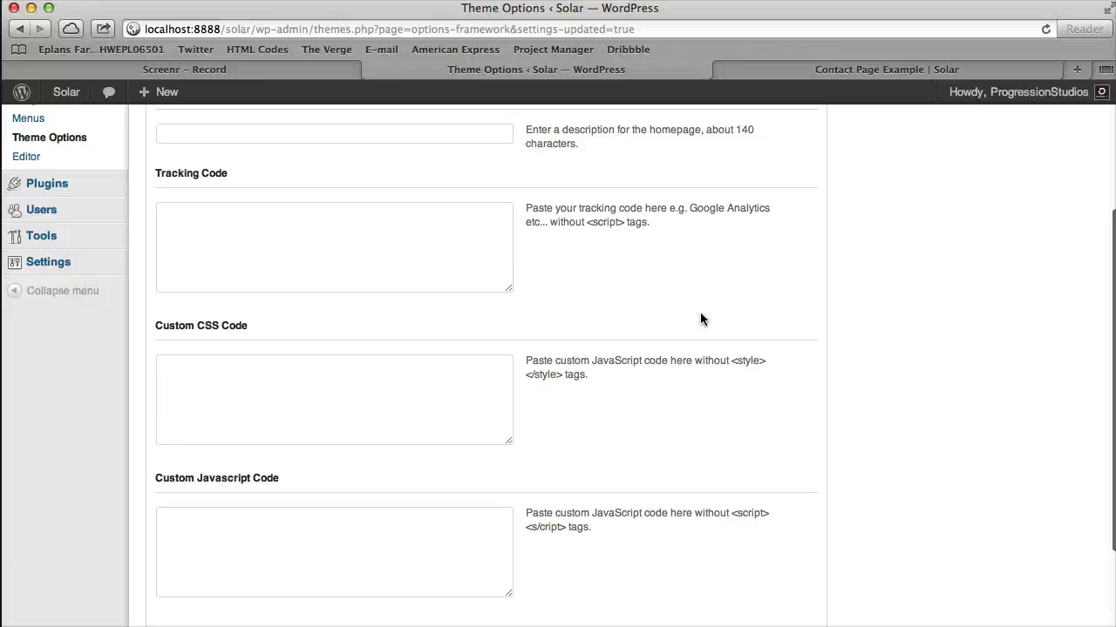
{"action": "left_click", "coordinate": [343, 233]}
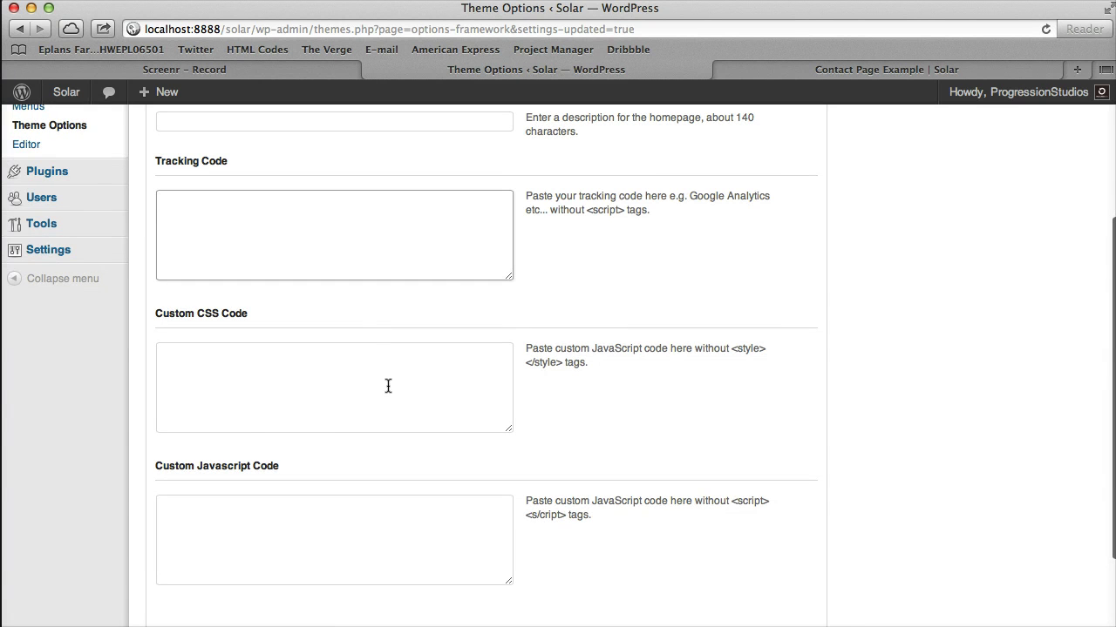
{"action": "scroll", "coordinate": [386, 386], "scroll_direction": "down", "scroll_amount": 2}
{"action": "left_click", "coordinate": [340, 468]}
- Add the rule #search {display:none;} to the Custom CSS Code and save the theme options
{"action": "left_click", "coordinate": [388, 326]}
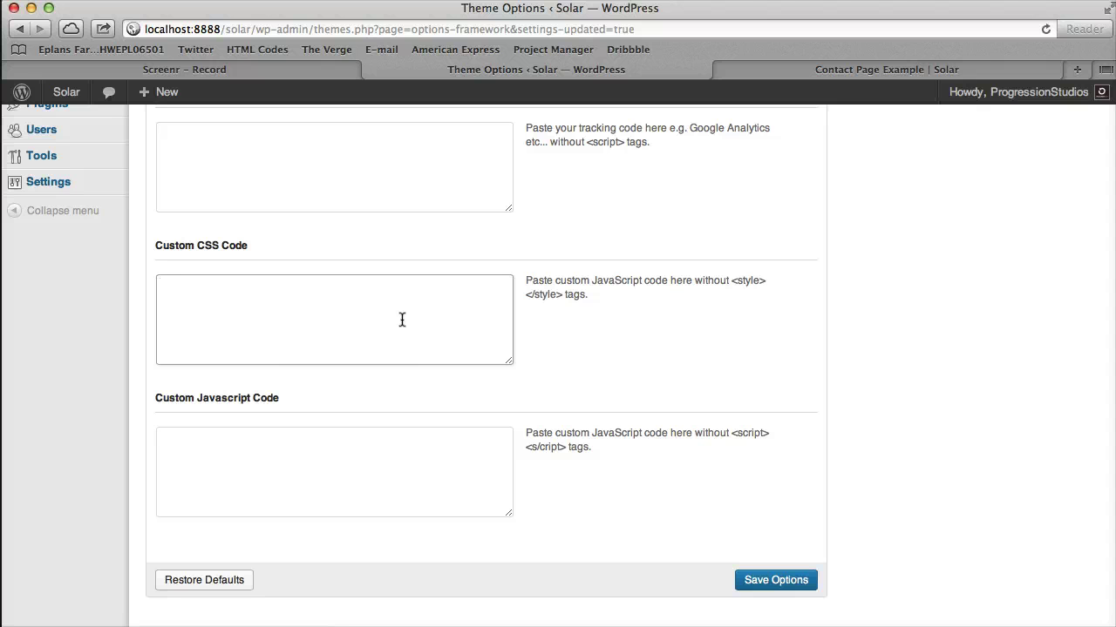
{"action": "type", "text": "#search {display:none;"}
{"action": "left_click", "coordinate": [775, 579]}
{"action": "scroll", "coordinate": [325, 345], "scroll_direction": "down", "scroll_amount": 10}
{"action": "left_click", "coordinate": [305, 333]}
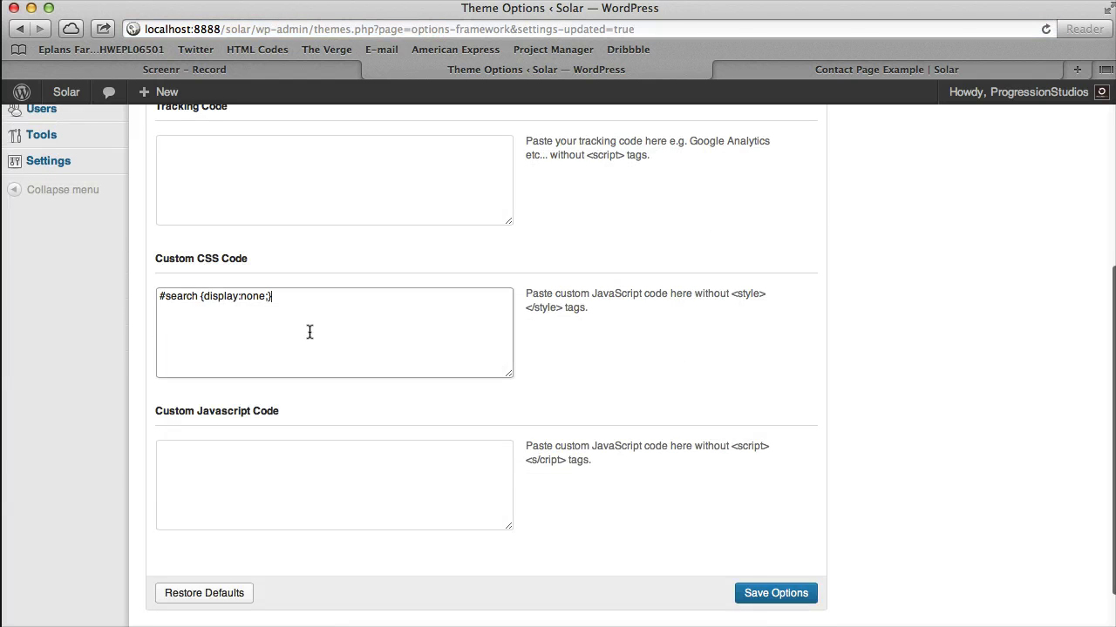
- In the Slider theme options, disable HomePage Thumbnail Navigation and HomePage Slider Content, and save the options
{"action": "scroll", "coordinate": [318, 327], "scroll_direction": "up", "scroll_amount": 5}
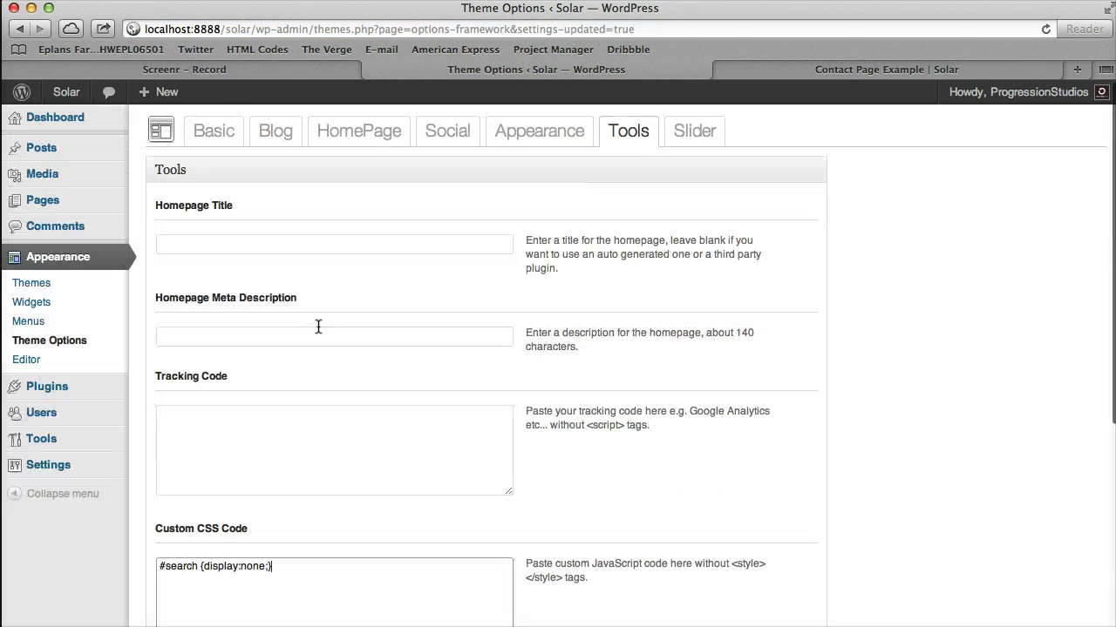
{"action": "left_click", "coordinate": [704, 132]}
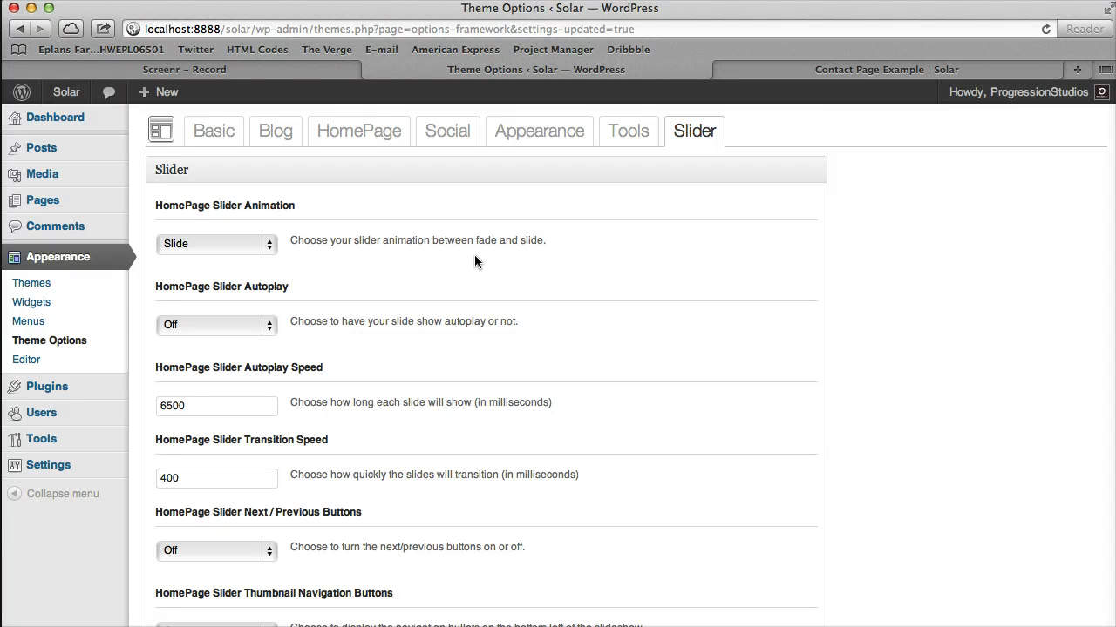
{"action": "scroll", "coordinate": [474, 254], "scroll_direction": "down", "scroll_amount": 5}
{"action": "scroll", "coordinate": [236, 369], "scroll_direction": "down", "scroll_amount": 4}
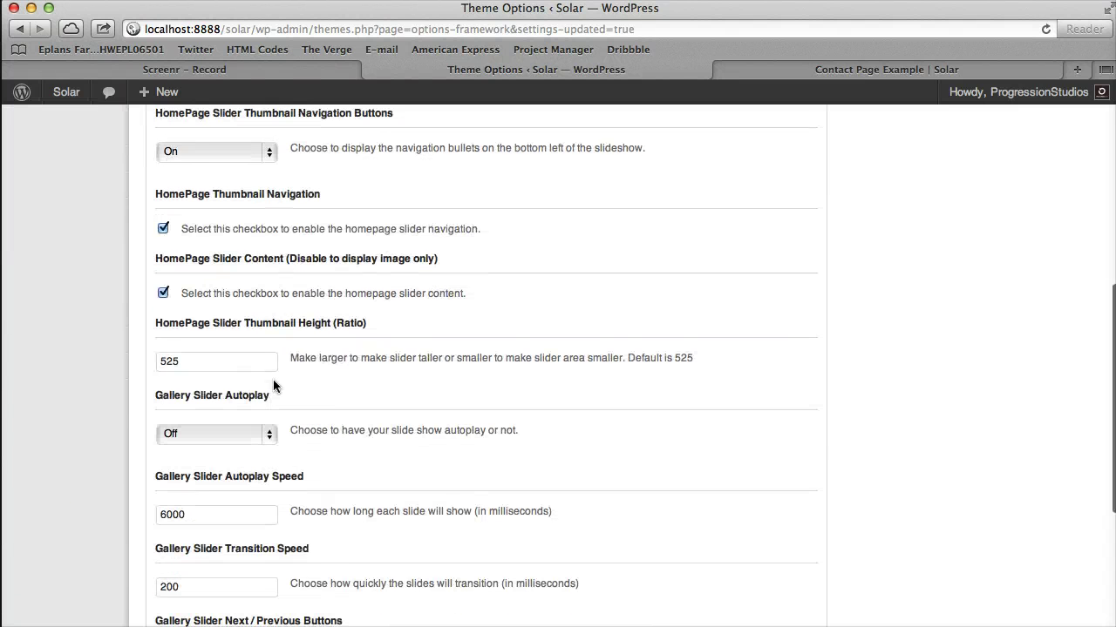
{"action": "scroll", "coordinate": [262, 353], "scroll_direction": "down", "scroll_amount": 3}
{"action": "scroll", "coordinate": [258, 385], "scroll_direction": "up", "scroll_amount": 5}
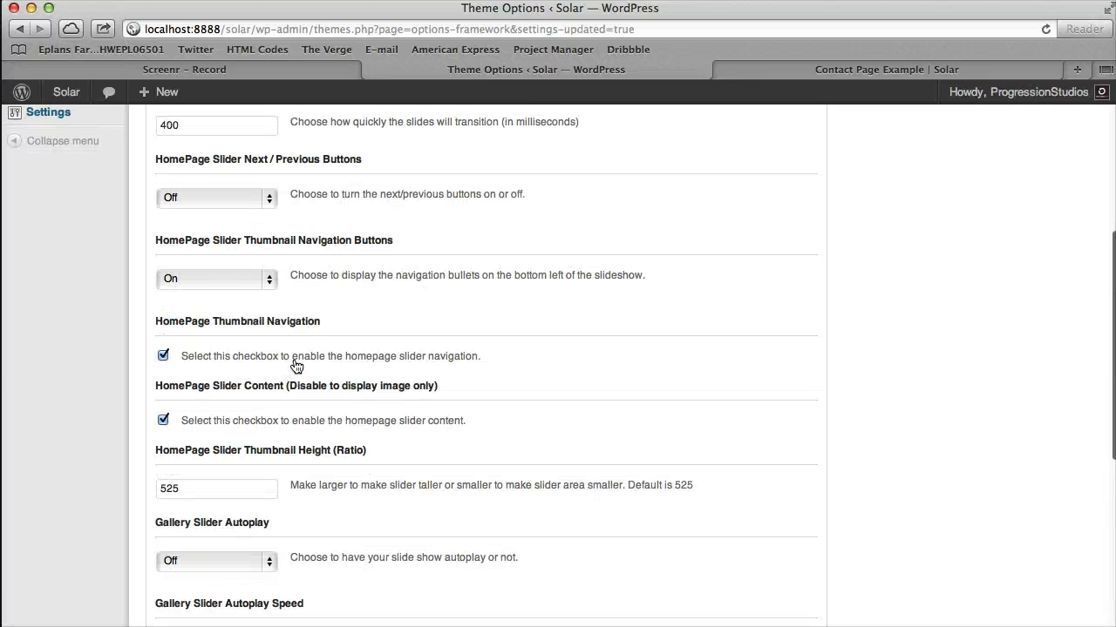
{"action": "left_click", "coordinate": [209, 361]}
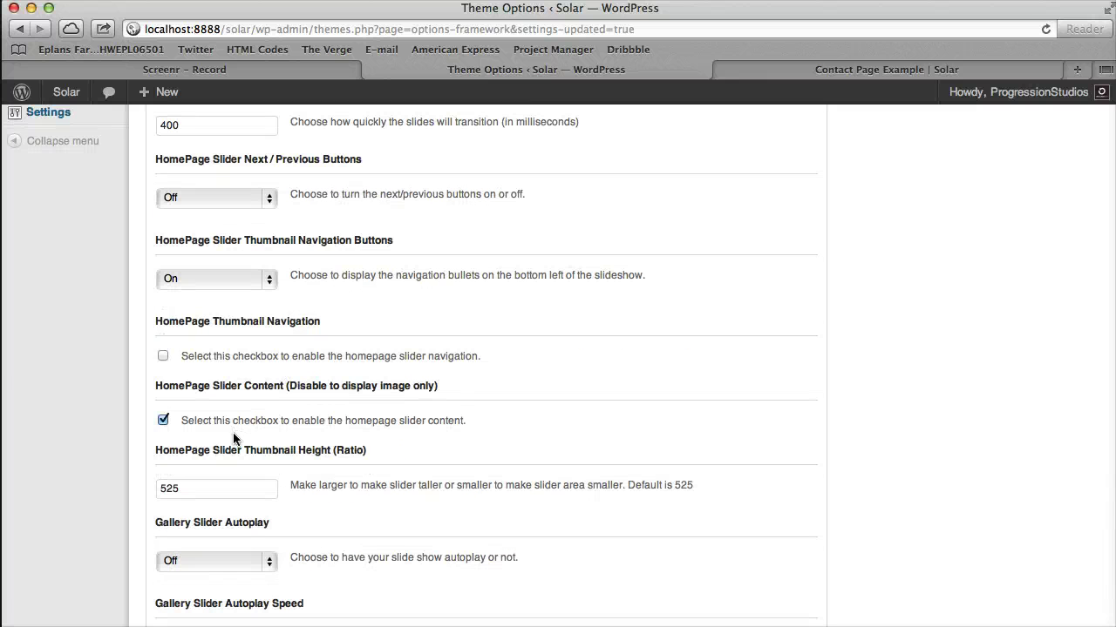
{"action": "left_click", "coordinate": [241, 425]}
{"action": "scroll", "coordinate": [517, 489], "scroll_direction": "down", "scroll_amount": 6}
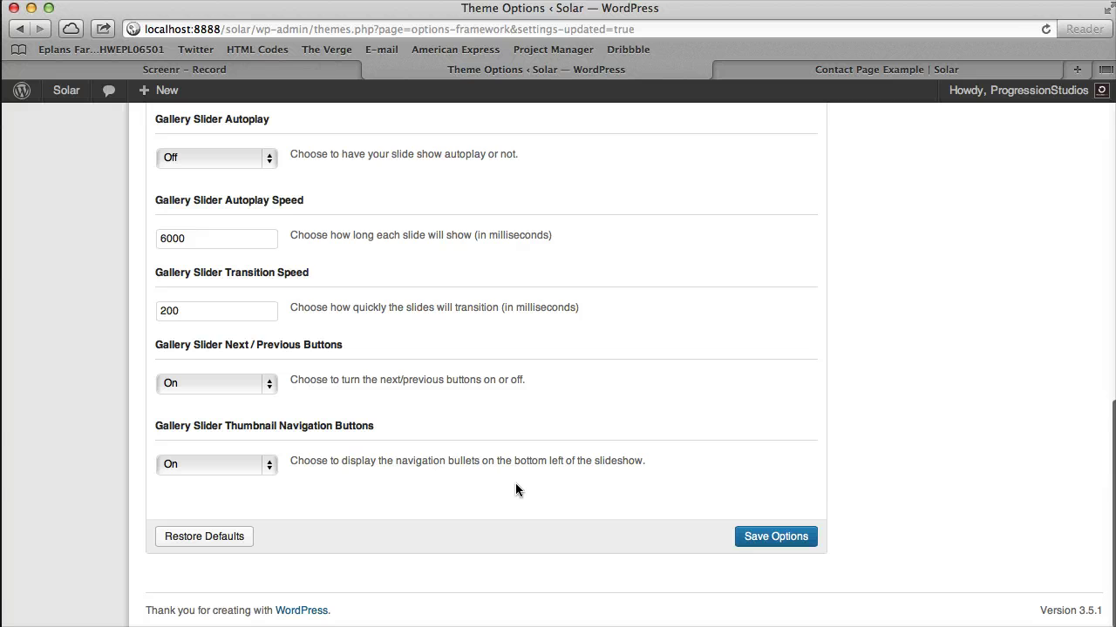
{"action": "left_click", "coordinate": [746, 538]}
- Open the live site's home page, inspect the slider with the saved settings, and return to the Theme Options page
{"action": "left_click", "coordinate": [934, 73]}
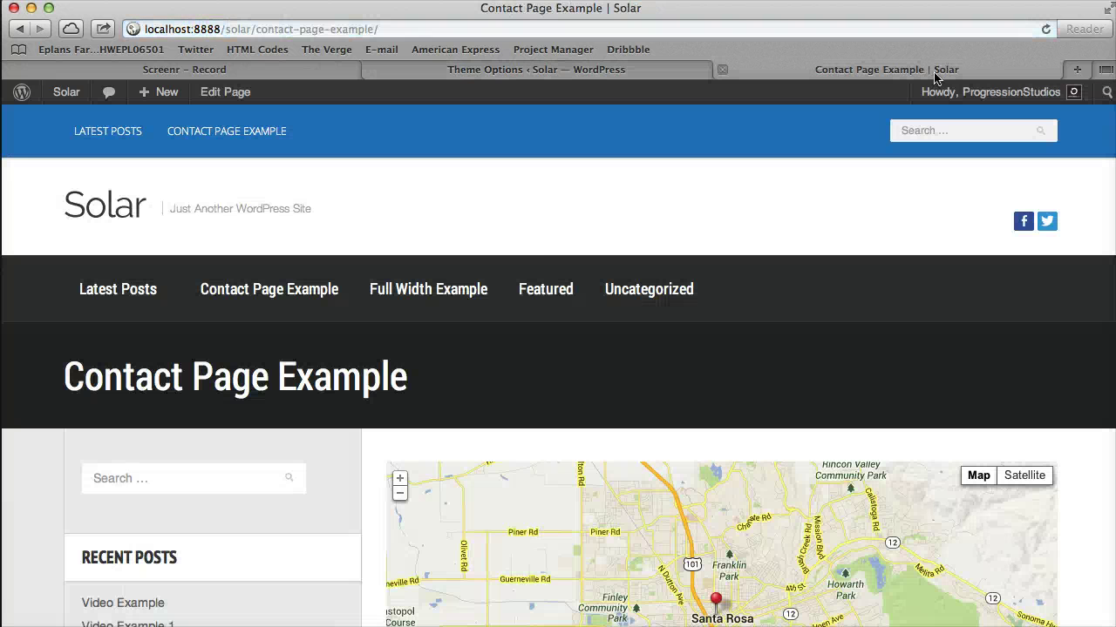
{"action": "left_click", "coordinate": [142, 204]}
{"action": "scroll", "coordinate": [647, 209], "scroll_direction": "down", "scroll_amount": 5}
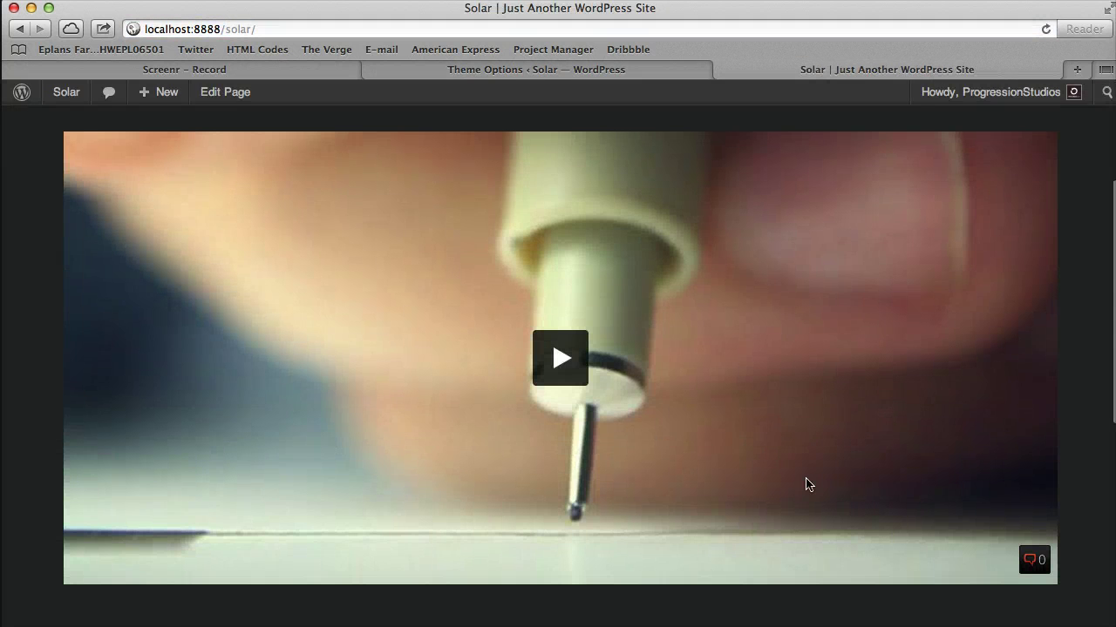
{"action": "scroll", "coordinate": [792, 433], "scroll_direction": "up", "scroll_amount": 5}
{"action": "scroll", "coordinate": [660, 424], "scroll_direction": "down", "scroll_amount": 10}
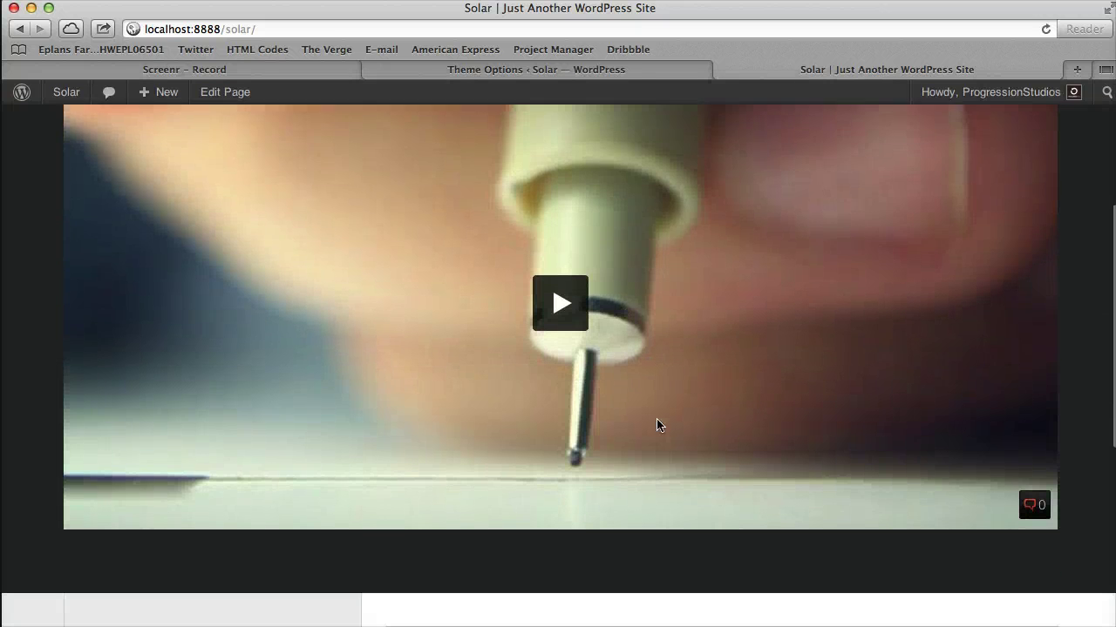
{"action": "scroll", "coordinate": [642, 517], "scroll_direction": "up", "scroll_amount": 10}
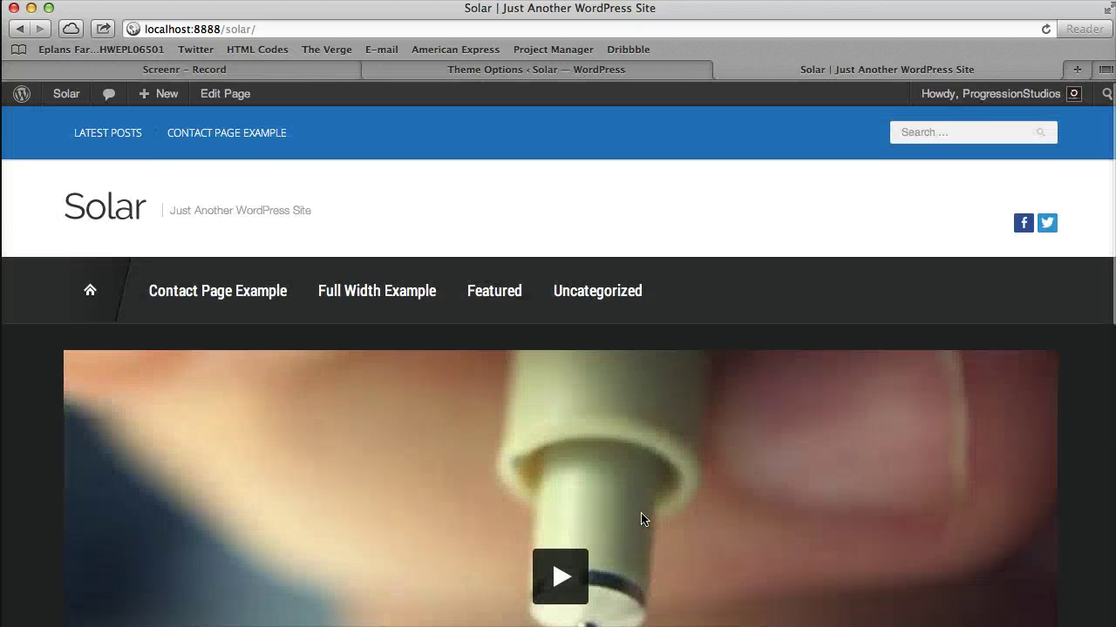
{"action": "scroll", "coordinate": [647, 515], "scroll_direction": "down", "scroll_amount": 6}
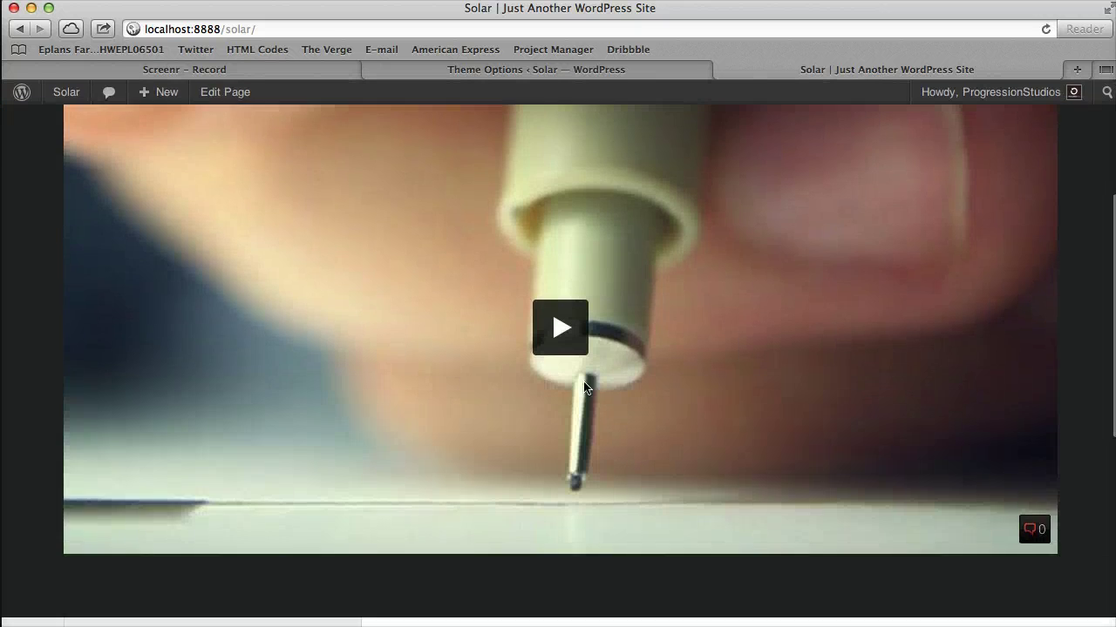
{"action": "left_click", "coordinate": [627, 69]}
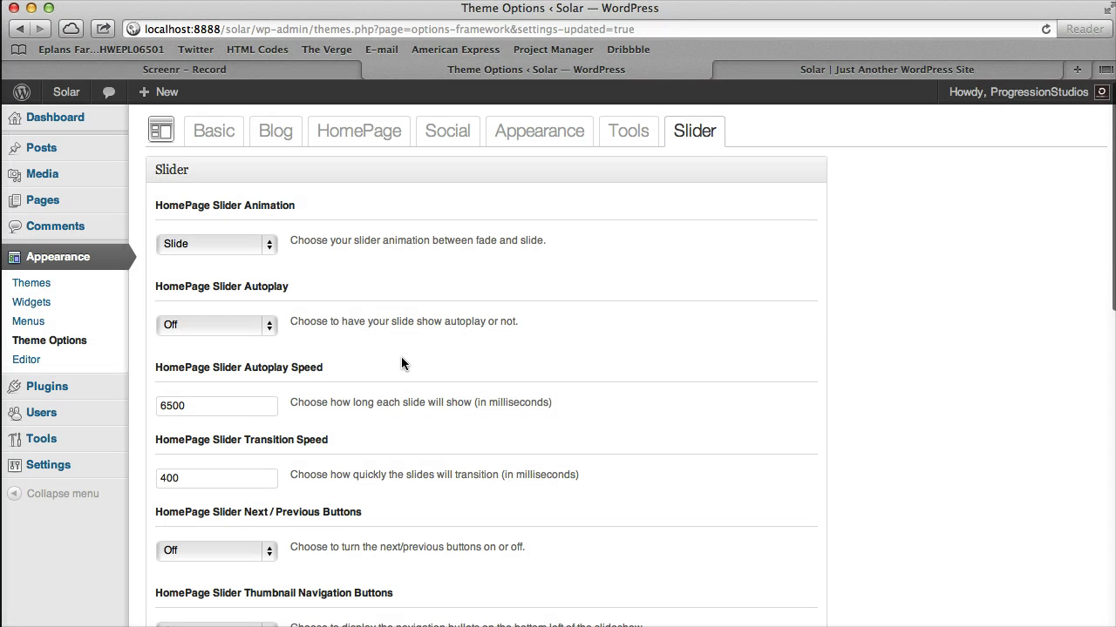